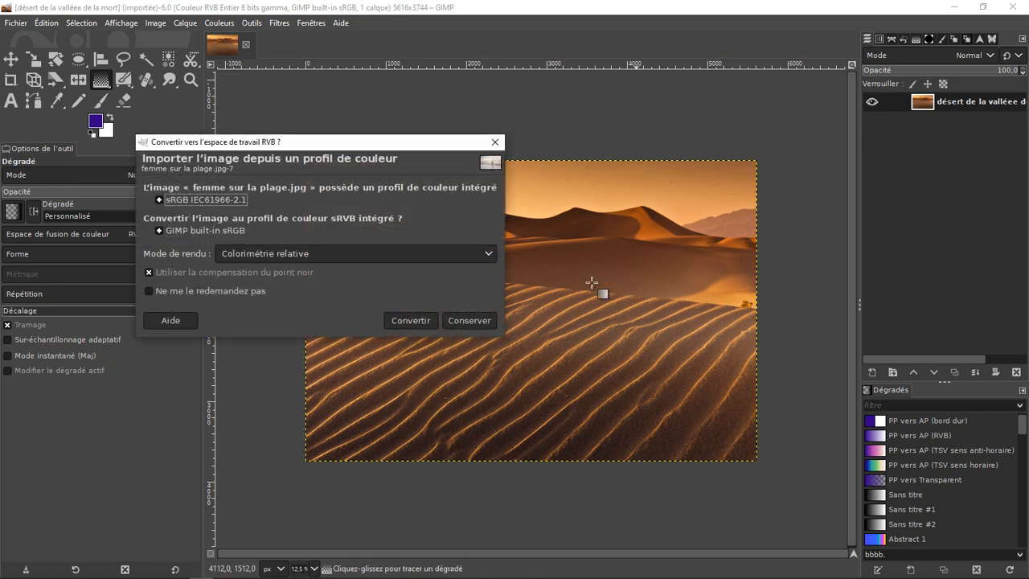
# - Convert the imported beach photo to the GIMP built-in sRGB profile and lower its layer opacity to 59
pyautogui.click(414, 322)
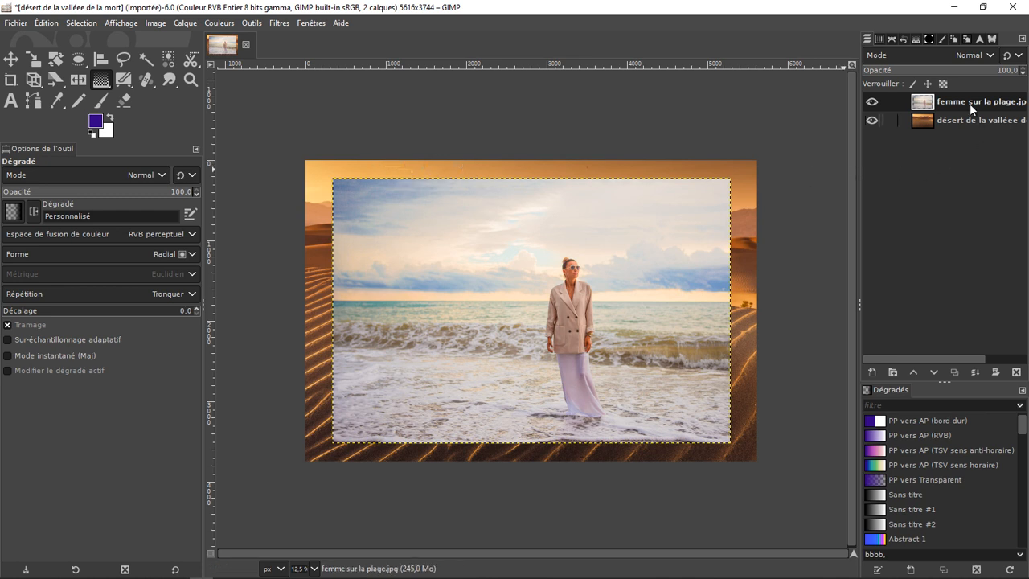
pyautogui.click(923, 103)
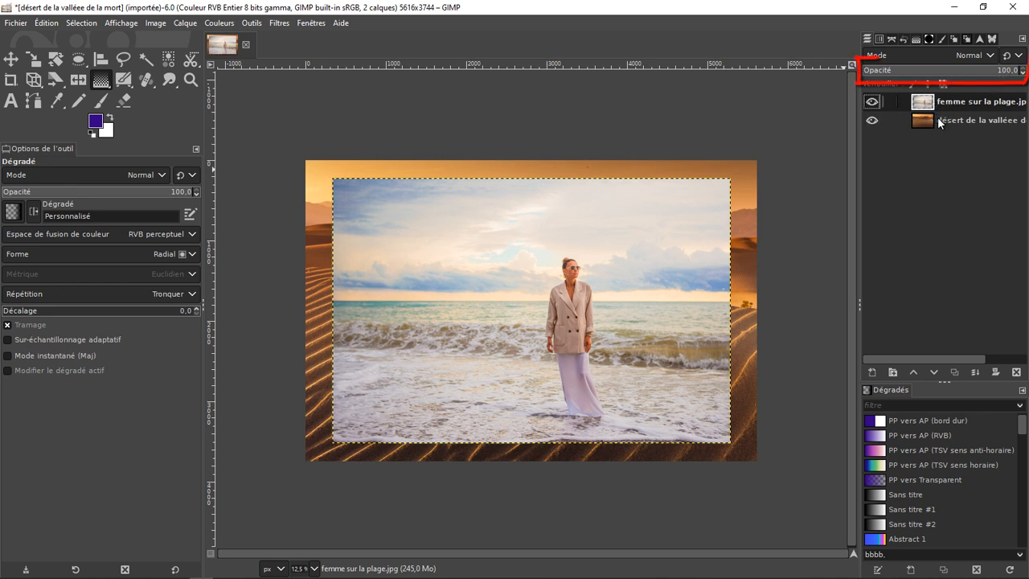
pyautogui.click(974, 73)
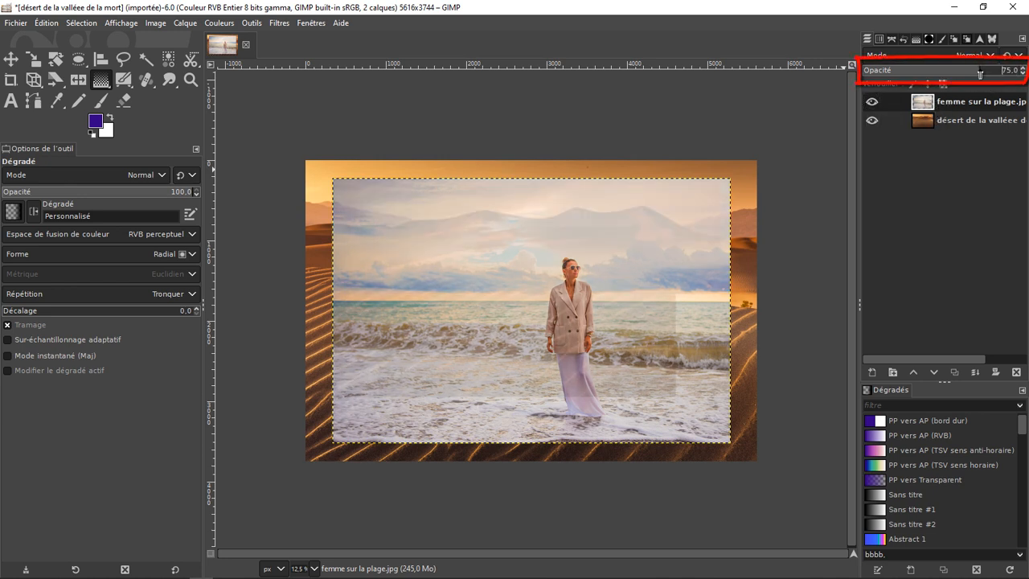
pyautogui.moveTo(973, 73); pyautogui.dragTo(955, 73)
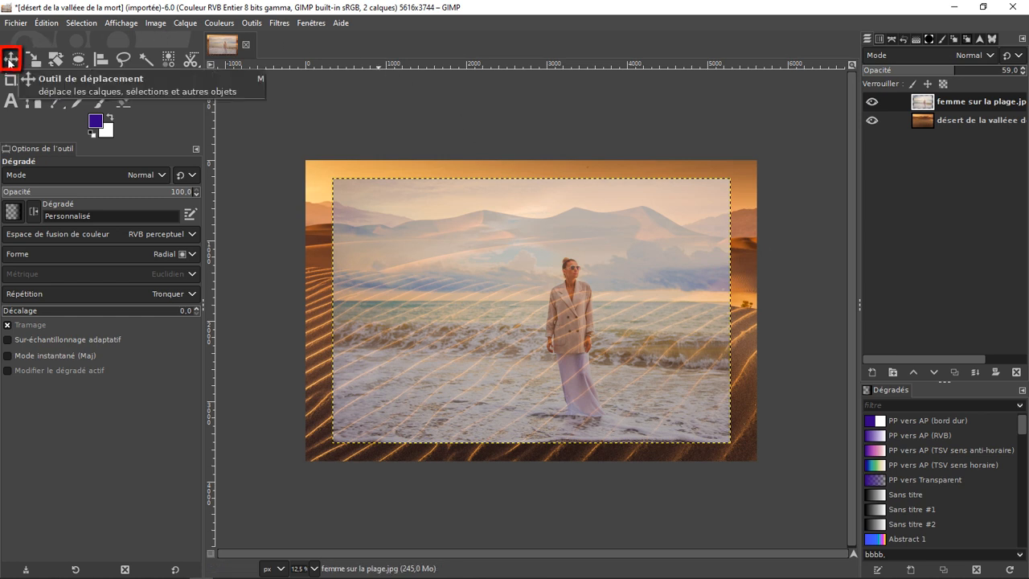
# - Move the semi-transparent beach layer up and to the right so its sea horizon lines up with the base of the desert mountains
pyautogui.click(10, 60)
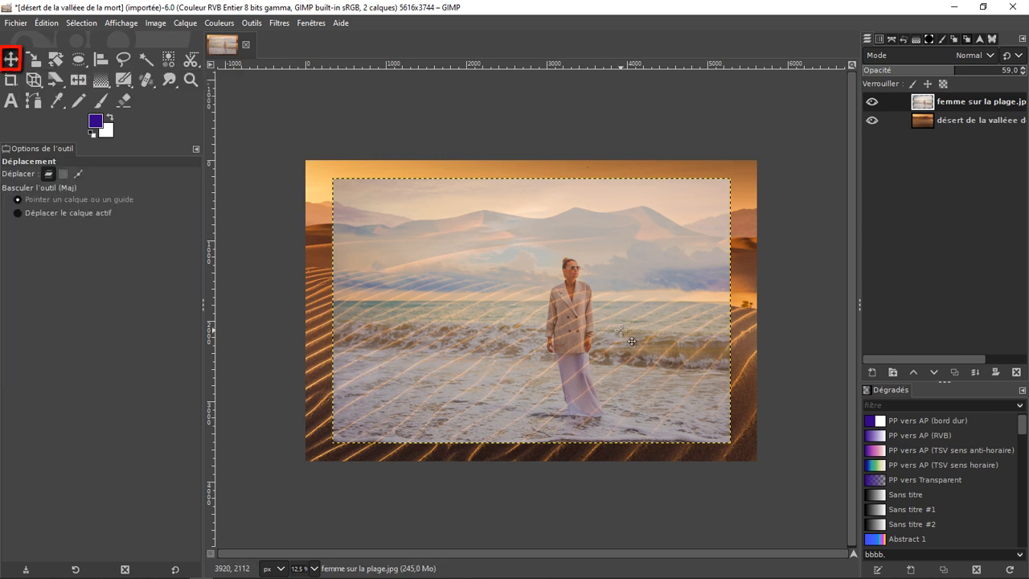
pyautogui.moveTo(622, 331); pyautogui.dragTo(628, 291)
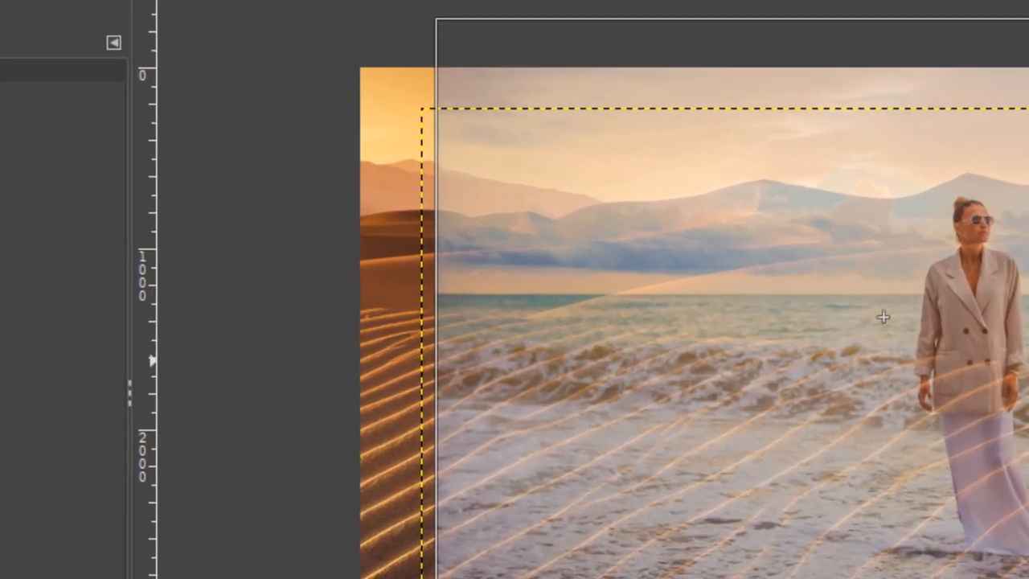
pyautogui.moveTo(883, 317); pyautogui.dragTo(915, 267)
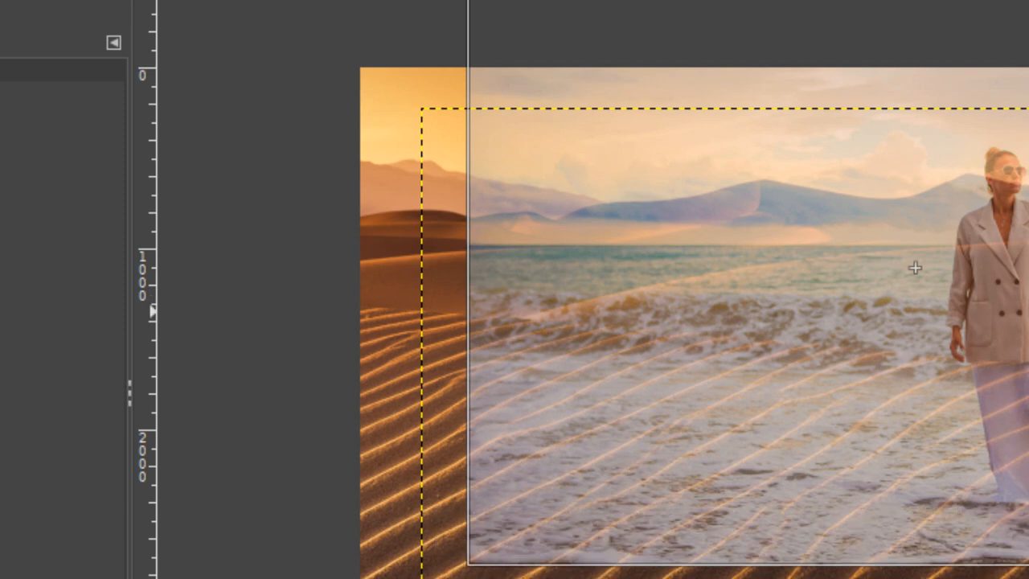
pyautogui.moveTo(915, 268)
pyautogui.mouseDown()
pyautogui.moveTo(919, 260)
pyautogui.moveTo(910, 261)
pyautogui.mouseUp()
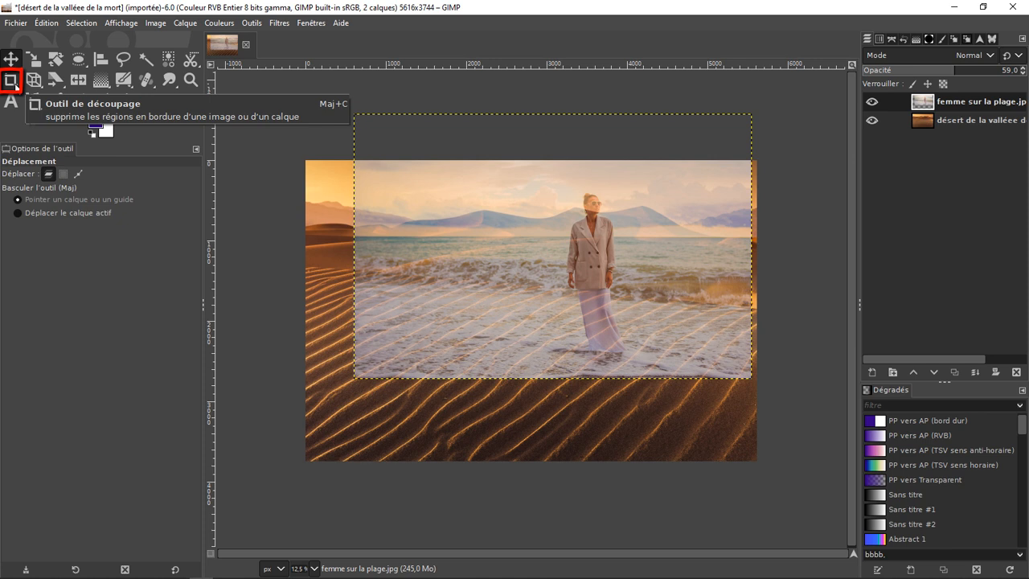
# - Draw a crop rectangle of about 4960 × 2720 px from position 600, 0 over the area where both photos overlap
pyautogui.click(16, 86)
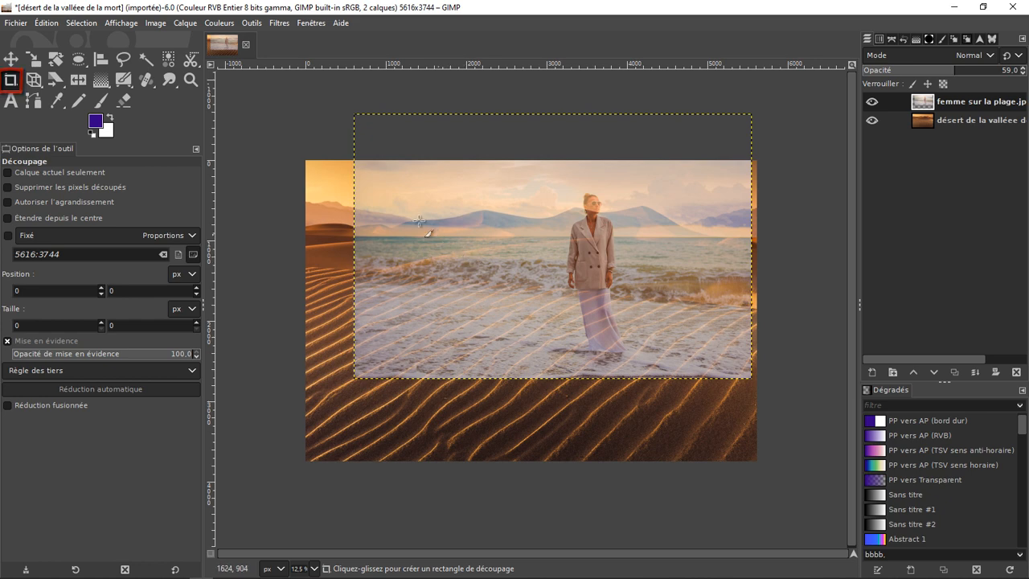
pyautogui.moveTo(354, 160); pyautogui.dragTo(761, 390)
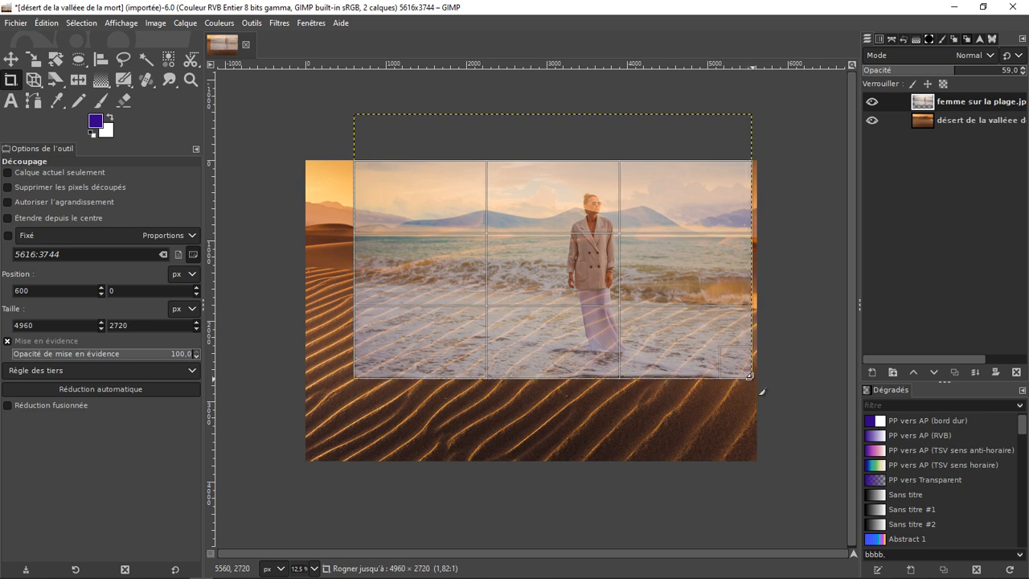
pyautogui.moveTo(761, 391); pyautogui.dragTo(761, 390)
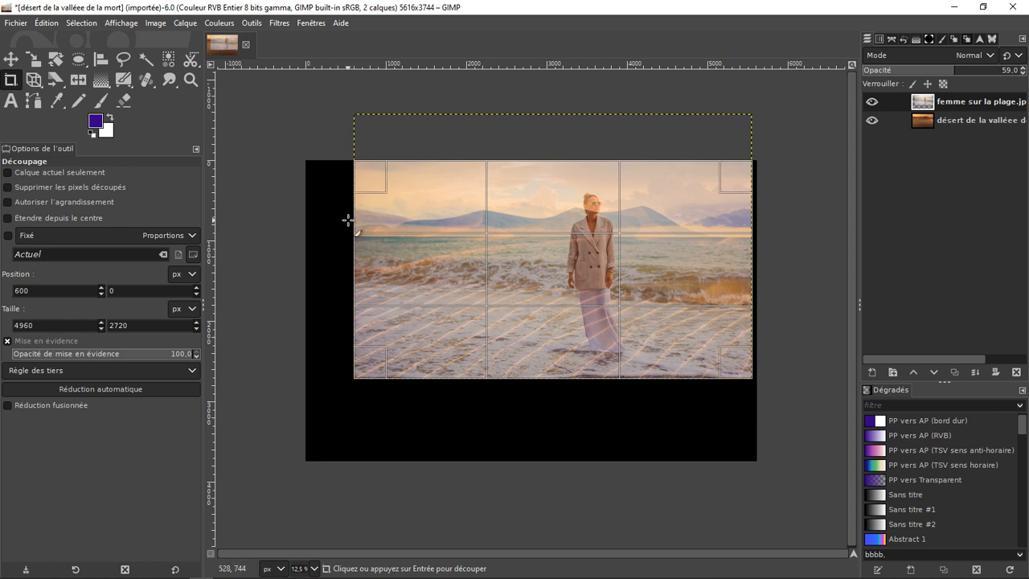
# - Adjust the crop rectangle's left edge to X 596 and its height to 2722 px to match the beach layer's borders
pyautogui.scroll(10, 347, 220)
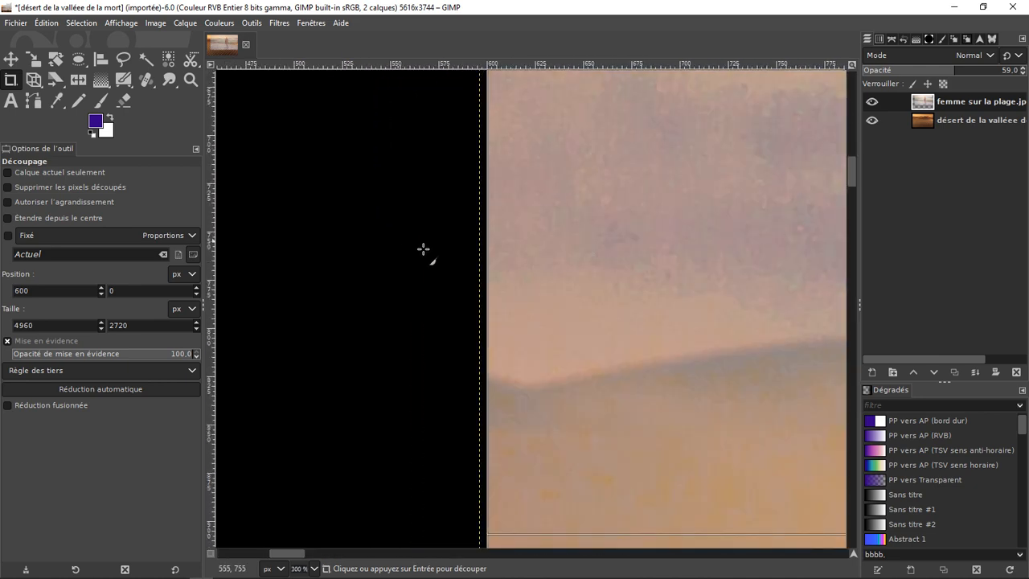
pyautogui.moveTo(506, 246); pyautogui.dragTo(492, 242)
pyautogui.scroll(-1, 667, 307)
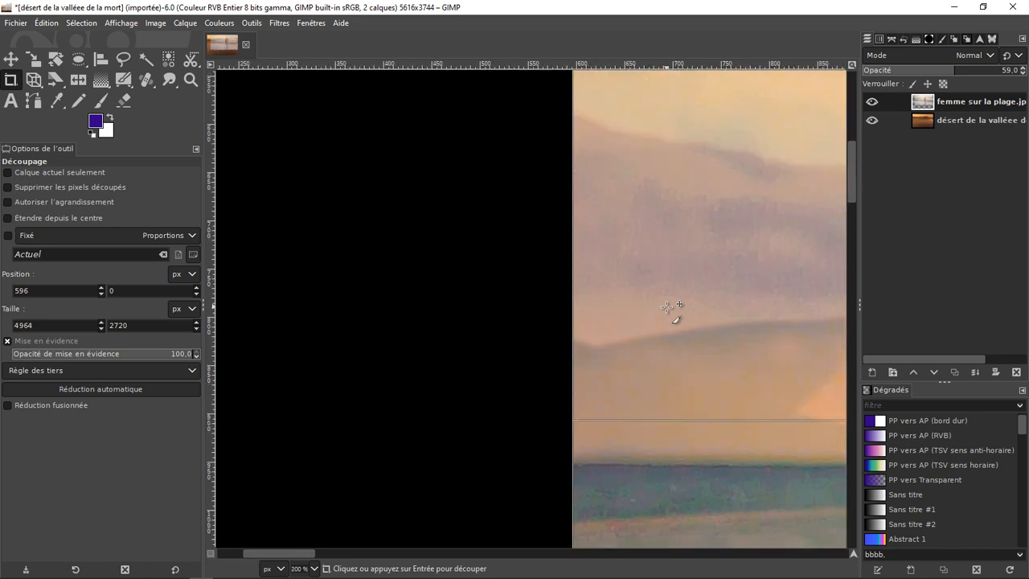
pyautogui.scroll(-3, 668, 307)
pyautogui.scroll(2, 726, 542)
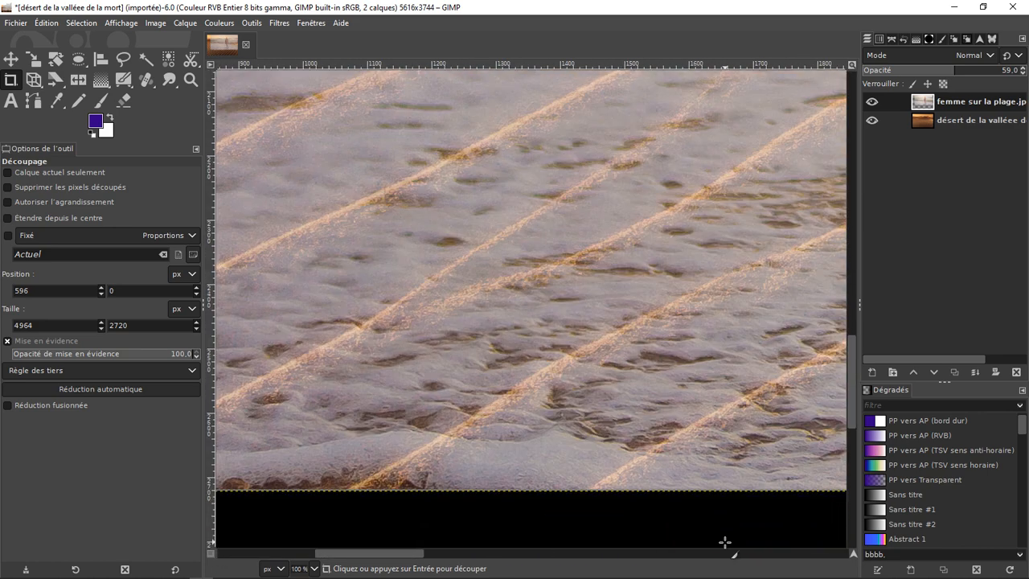
pyautogui.scroll(3, 726, 542)
pyautogui.moveTo(693, 337)
pyautogui.mouseDown()
pyautogui.moveTo(684, 318)
pyautogui.moveTo(682, 348)
pyautogui.mouseUp()
pyautogui.scroll(-5, 680, 409)
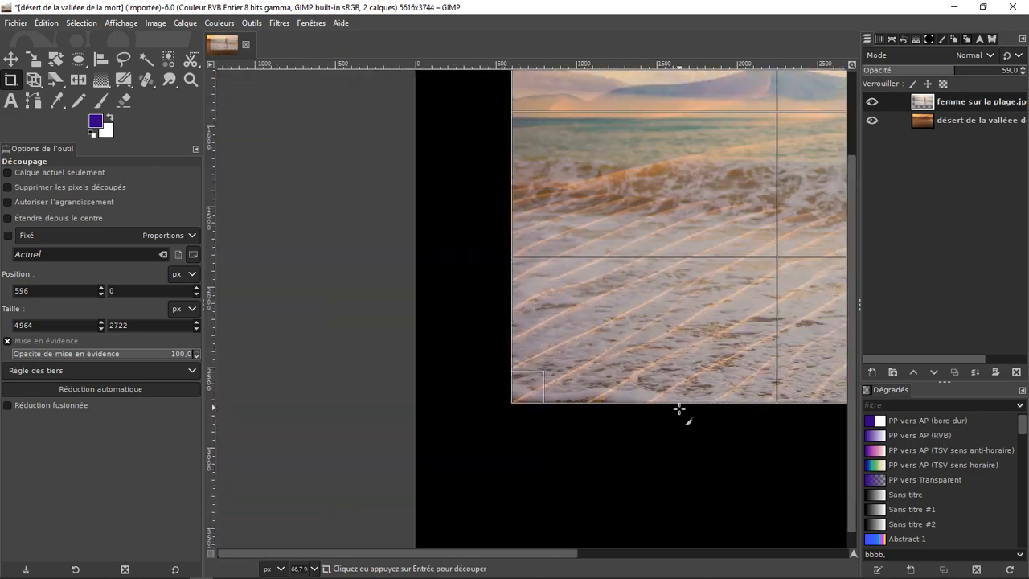
pyautogui.scroll(-5, 680, 409)
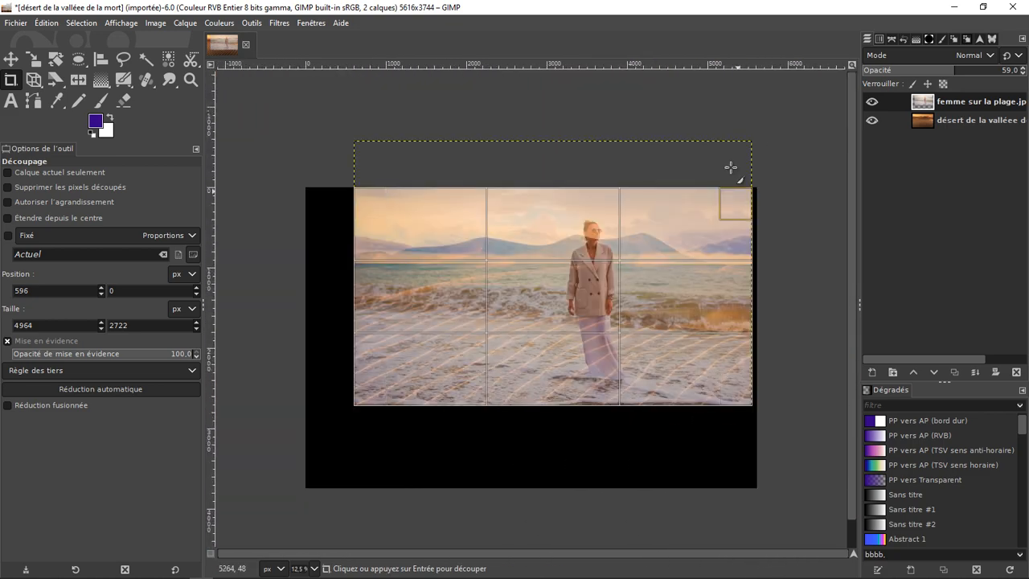
# - Pull the crop rectangle's right edge in to the beach layer's border for a 4952 px width and apply the crop
pyautogui.scroll(9, 755, 223)
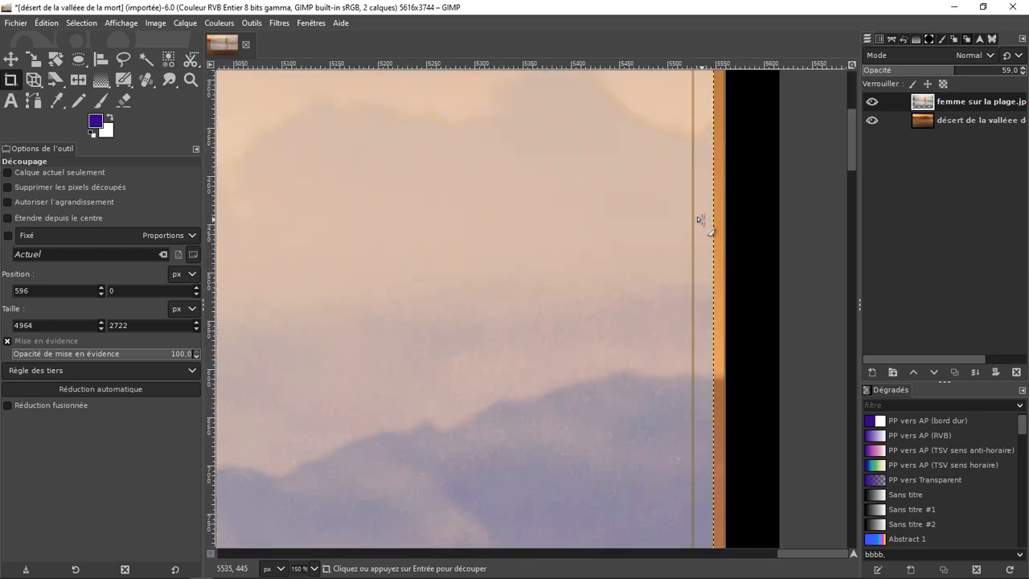
pyautogui.moveTo(697, 216); pyautogui.dragTo(685, 214)
pyautogui.scroll(-12, 644, 291)
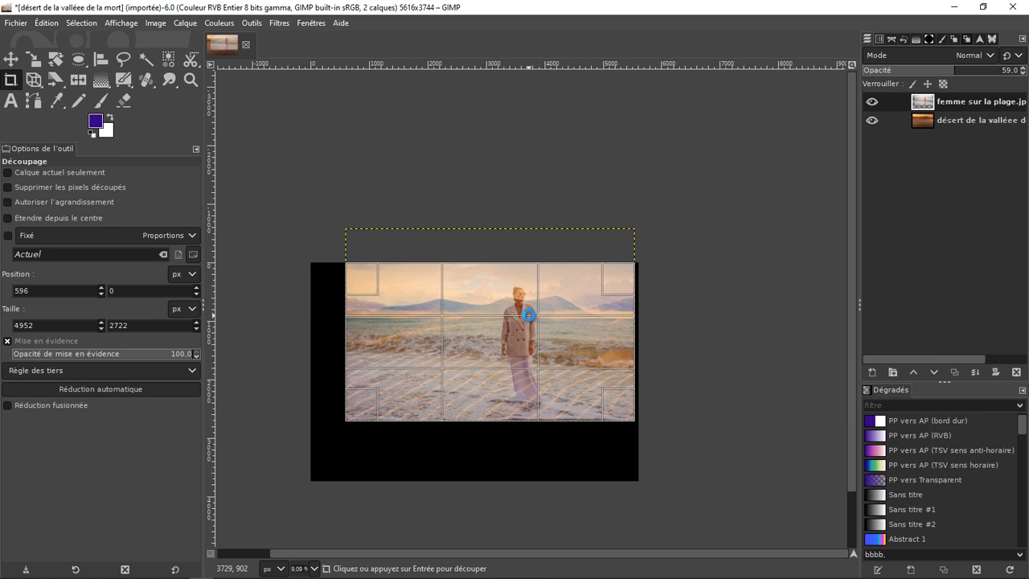
pyautogui.click(531, 315)
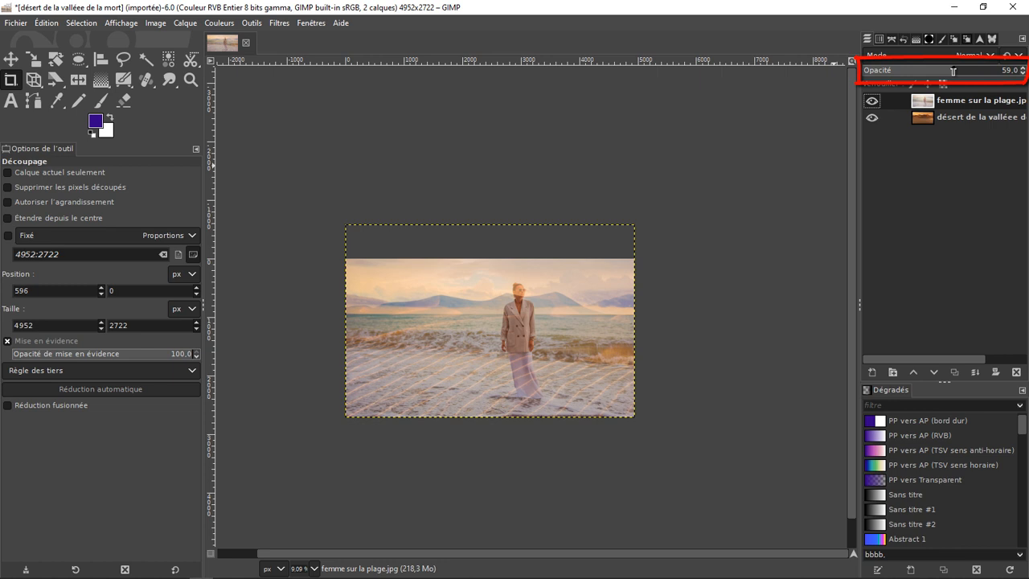
# - Restore the beach layer's opacity to 100 and add an alpha channel to it
pyautogui.moveTo(993, 72); pyautogui.dragTo(1024, 74)
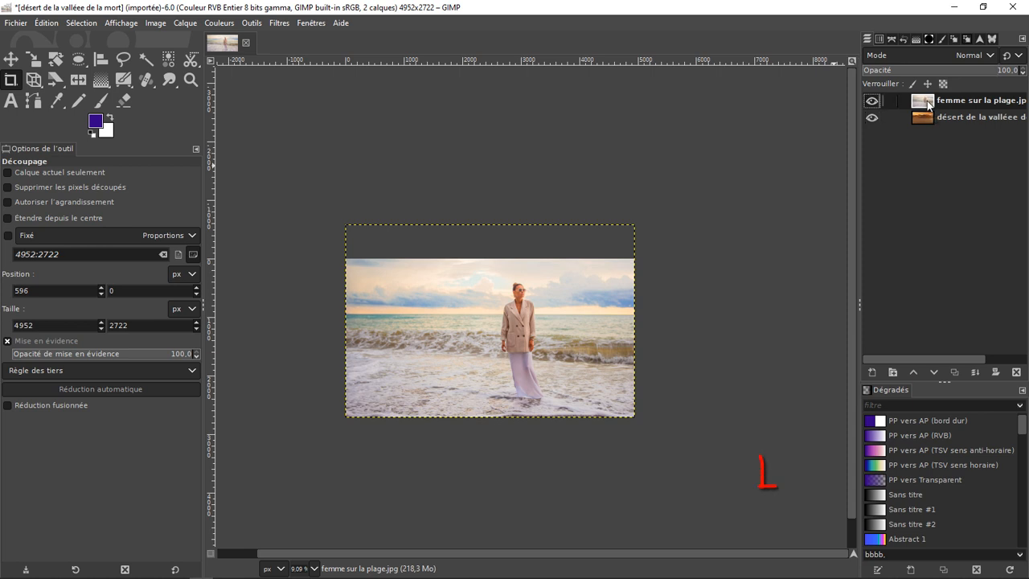
pyautogui.rightClick(929, 105)
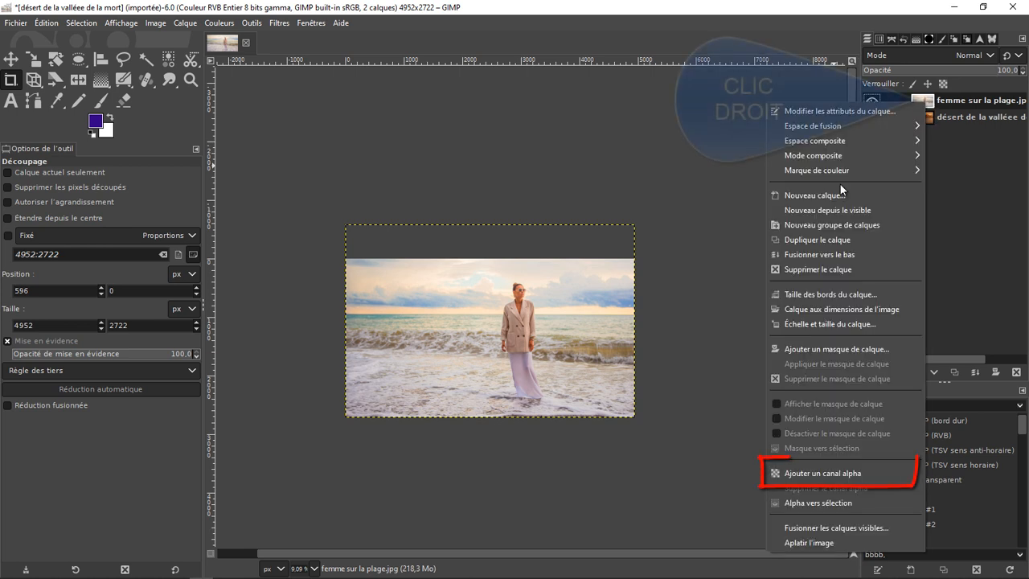
pyautogui.click(848, 478)
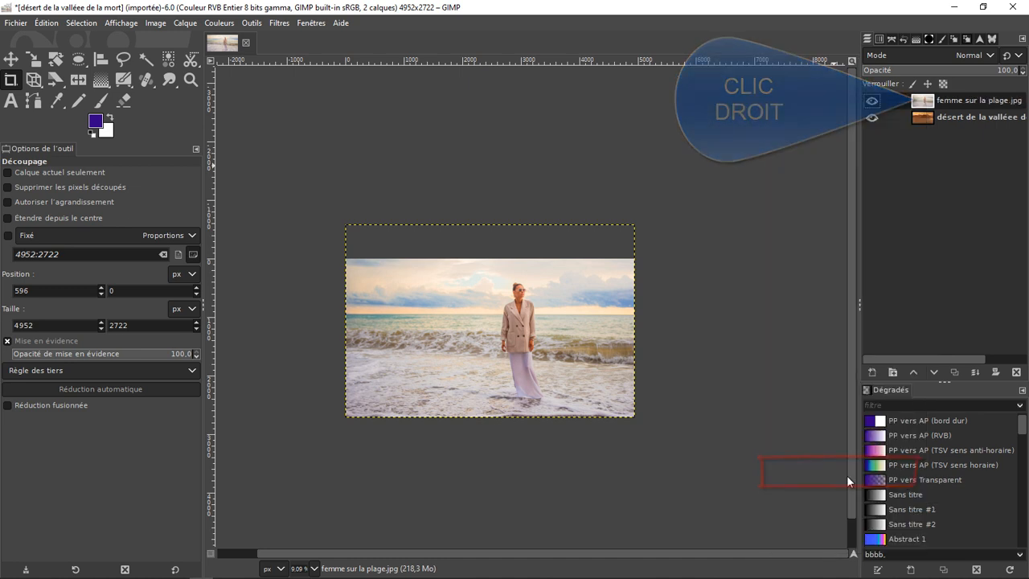
pyautogui.rightClick(929, 105)
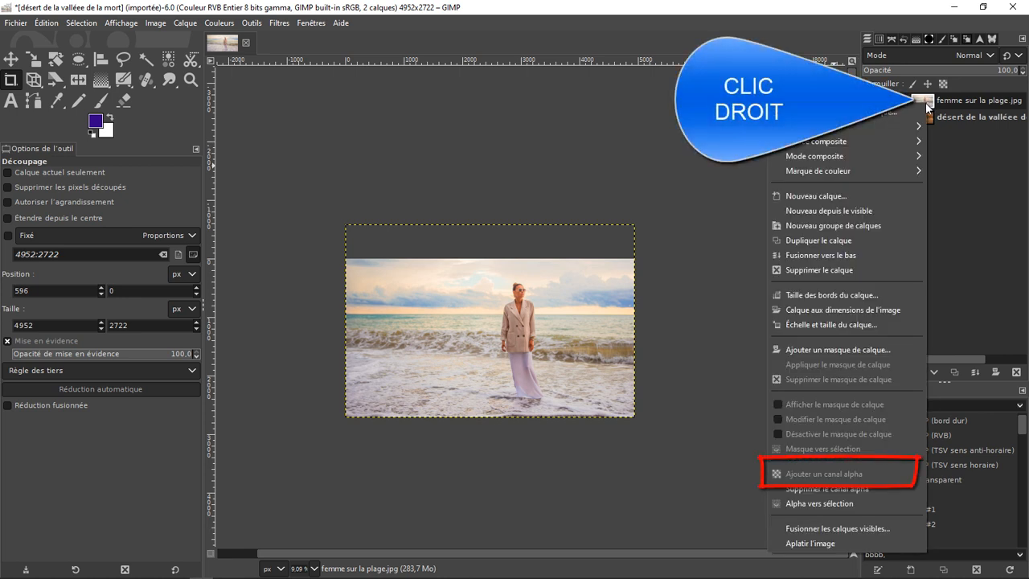
pyautogui.click(956, 205)
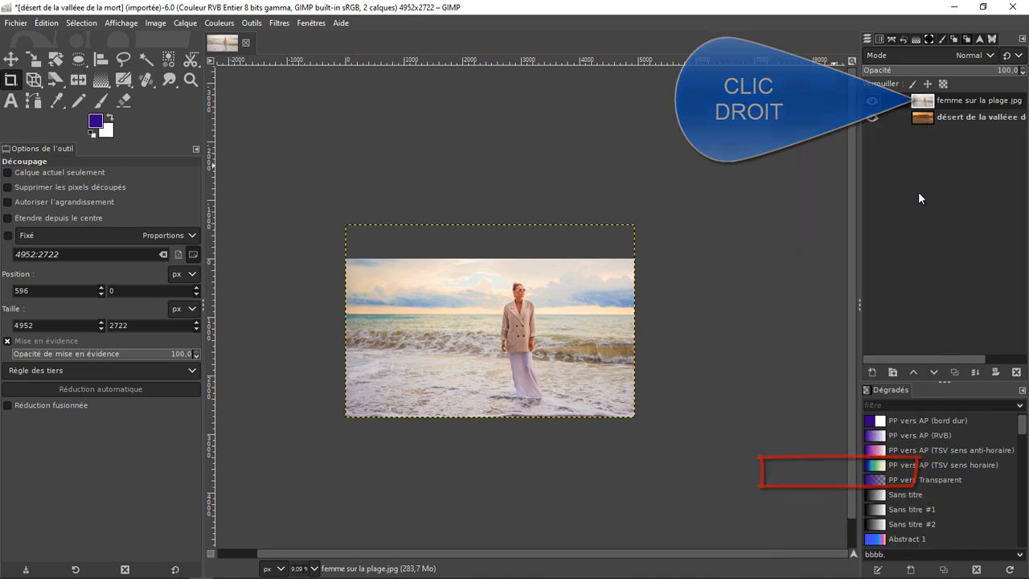
# - Choose the Eraser tool with the soft "2. Hardness 025" brush
pyautogui.click(123, 102)
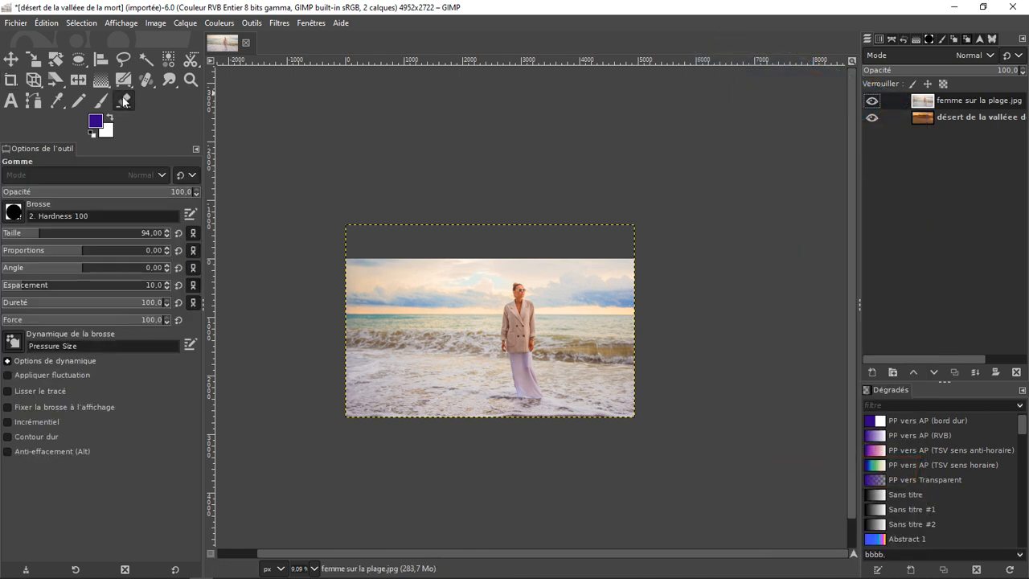
pyautogui.click(14, 212)
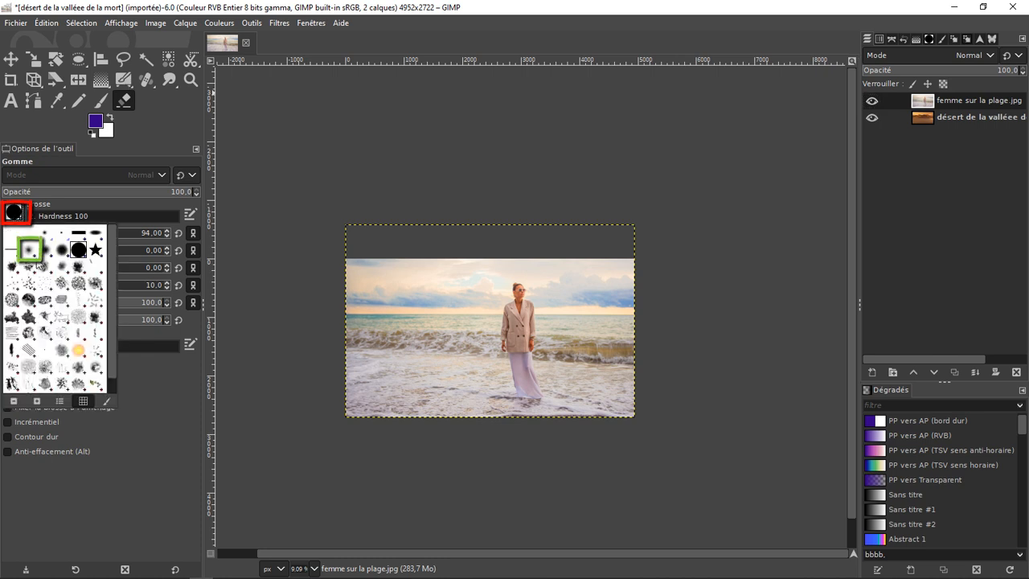
pyautogui.click(31, 252)
pyautogui.click(13, 213)
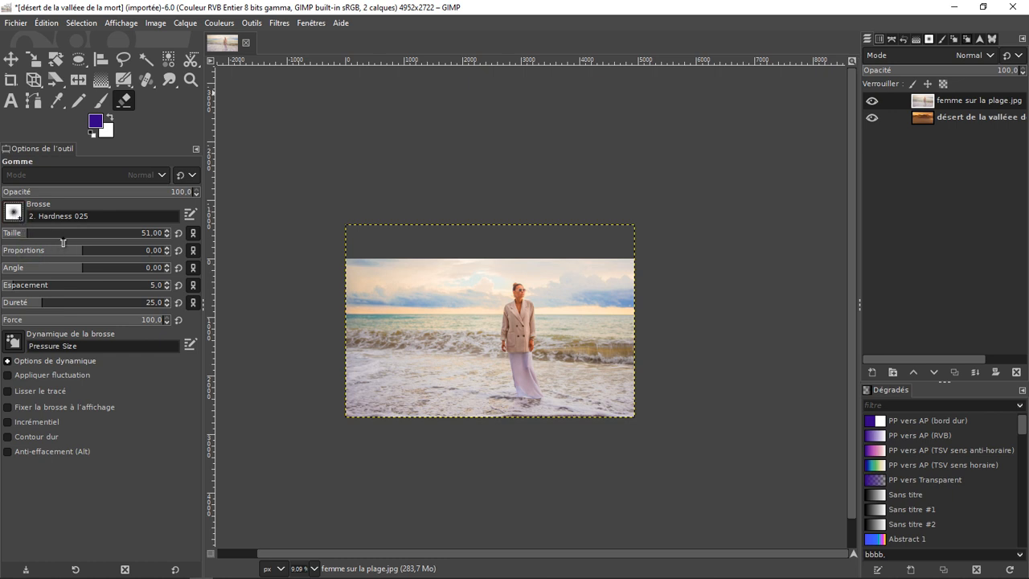
# - Enlarge the eraser brush size to 2896
pyautogui.moveTo(74, 234); pyautogui.dragTo(161, 236)
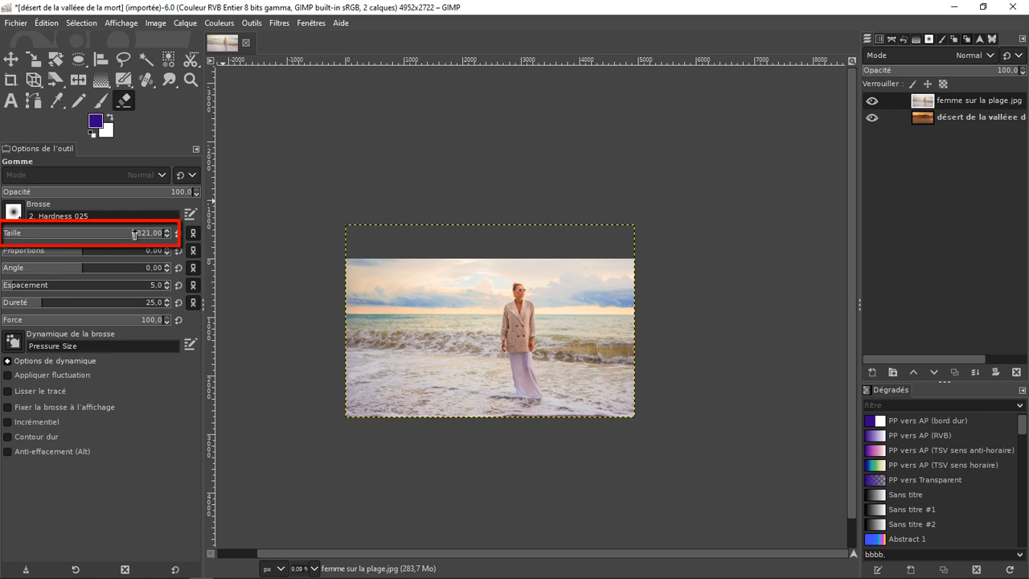
pyautogui.moveTo(133, 234); pyautogui.dragTo(153, 235)
pyautogui.moveTo(253, 241); pyautogui.dragTo(267, 243)
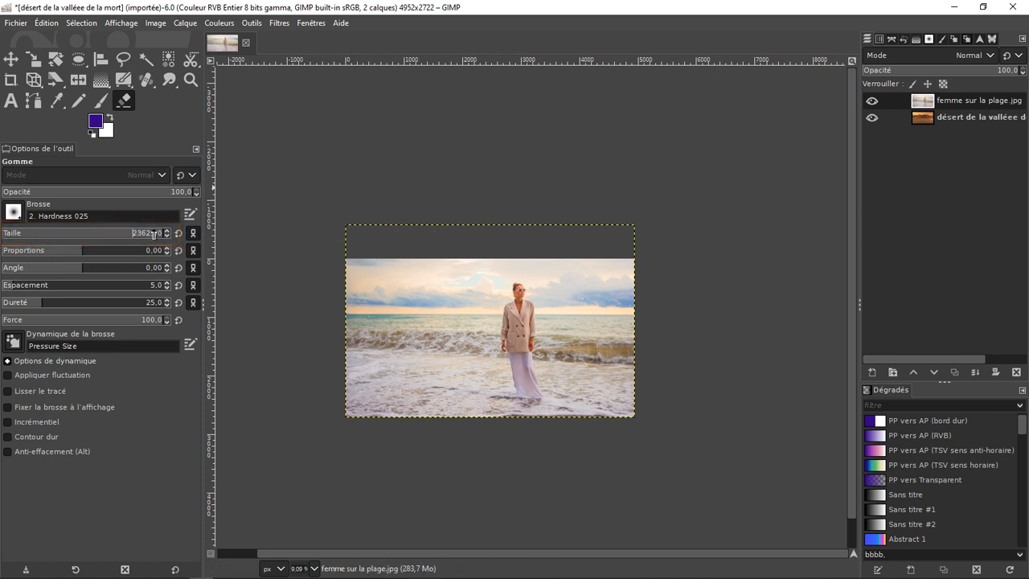
pyautogui.moveTo(156, 235)
pyautogui.mouseDown()
pyautogui.moveTo(280, 242)
pyautogui.moveTo(370, 217)
pyautogui.mouseUp()
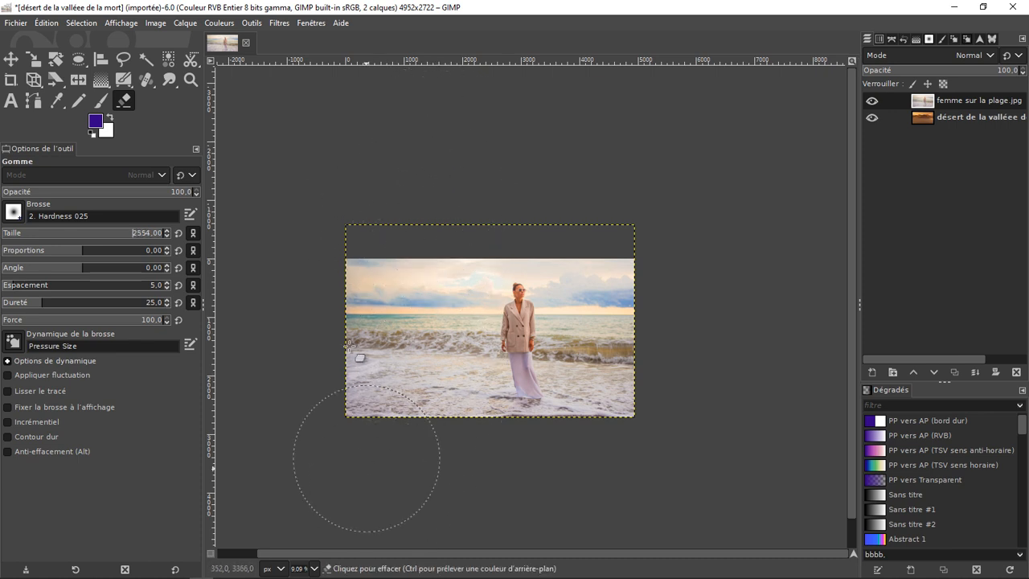
pyautogui.moveTo(151, 236); pyautogui.dragTo(306, 233)
# - Erase a straight vertical line along the left edge of the beach layer, from above the image to below it, revealing the desert
pyautogui.scroll(4, 369, 330)
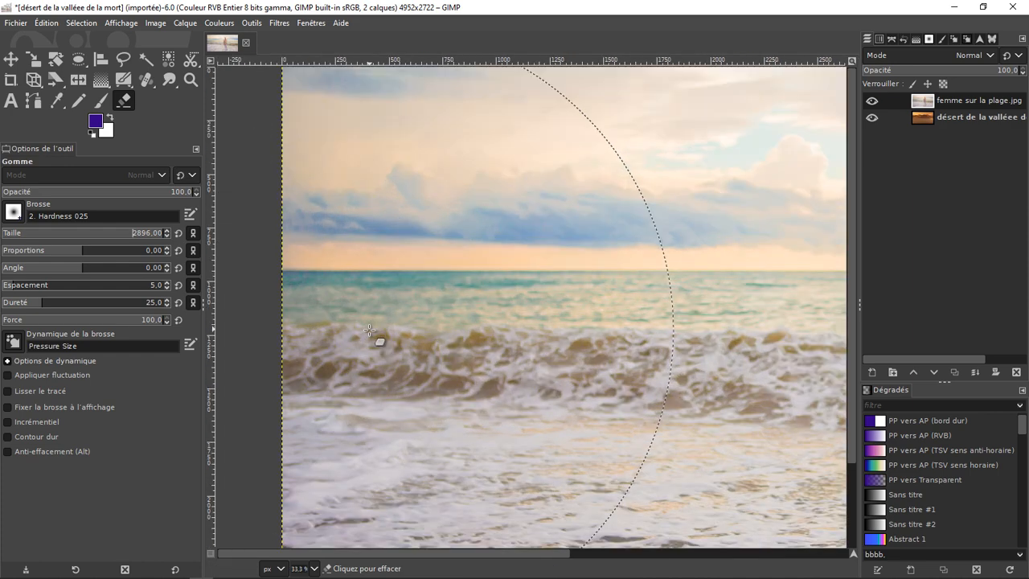
pyautogui.scroll(-6, 369, 330)
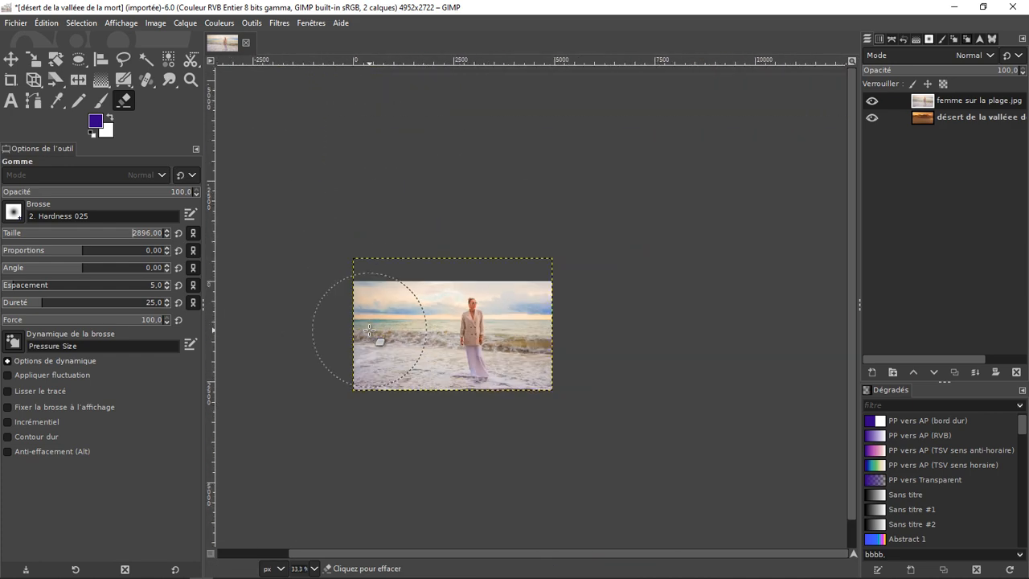
pyautogui.scroll(2, 369, 330)
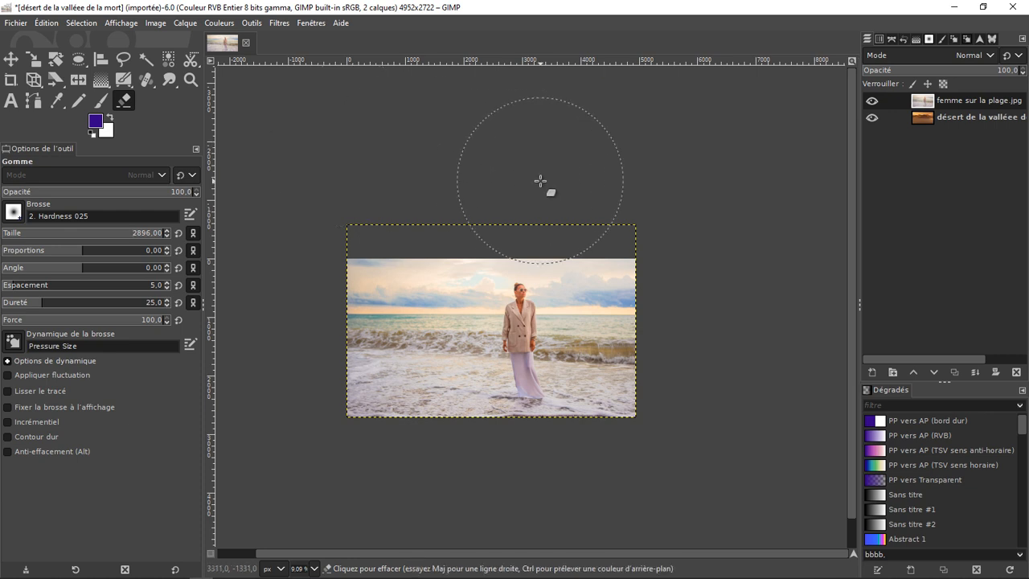
pyautogui.press('shift')
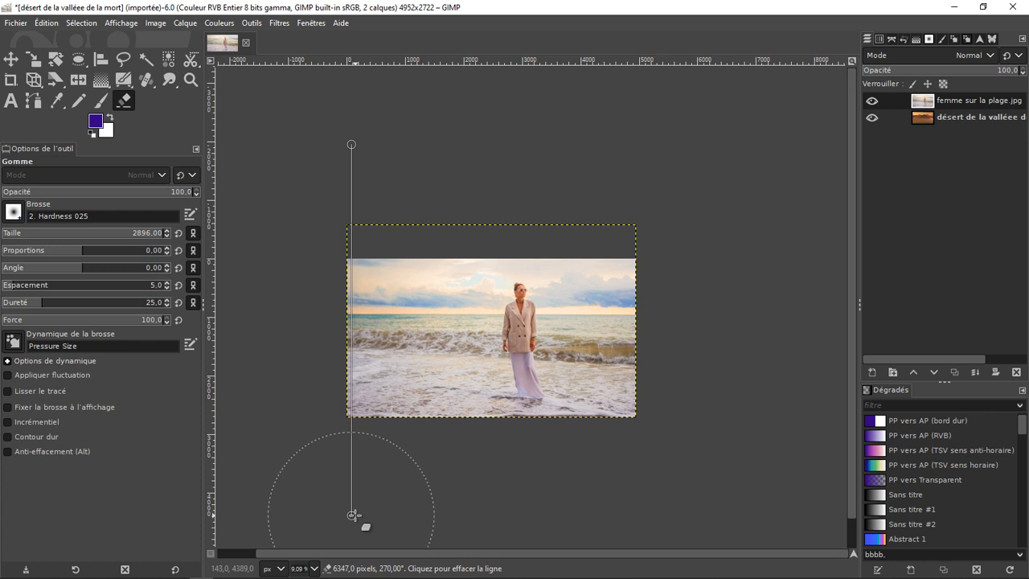
pyautogui.keyDown('shift'); pyautogui.click(351, 515); pyautogui.keyUp('shift')
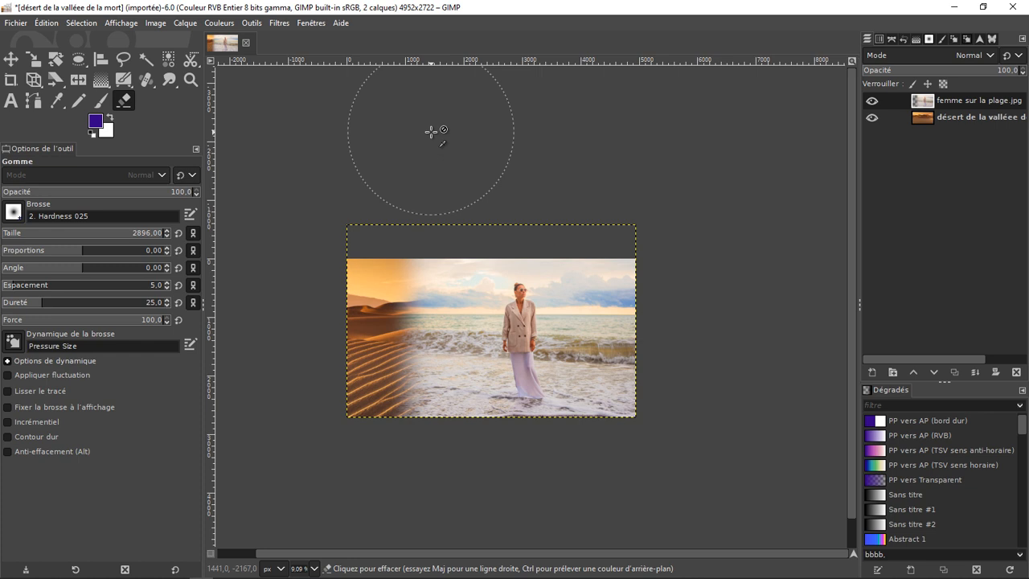
# - Undo the eraser stroke and add a white, full-opacity layer mask to the beach layer
pyautogui.hotkey('ctrl', 'z')
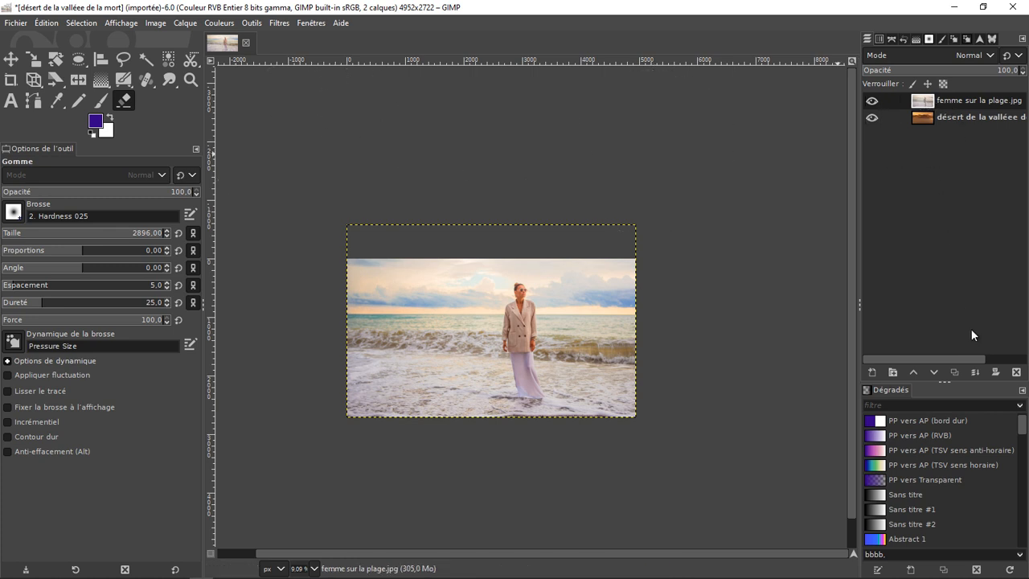
pyautogui.click(997, 372)
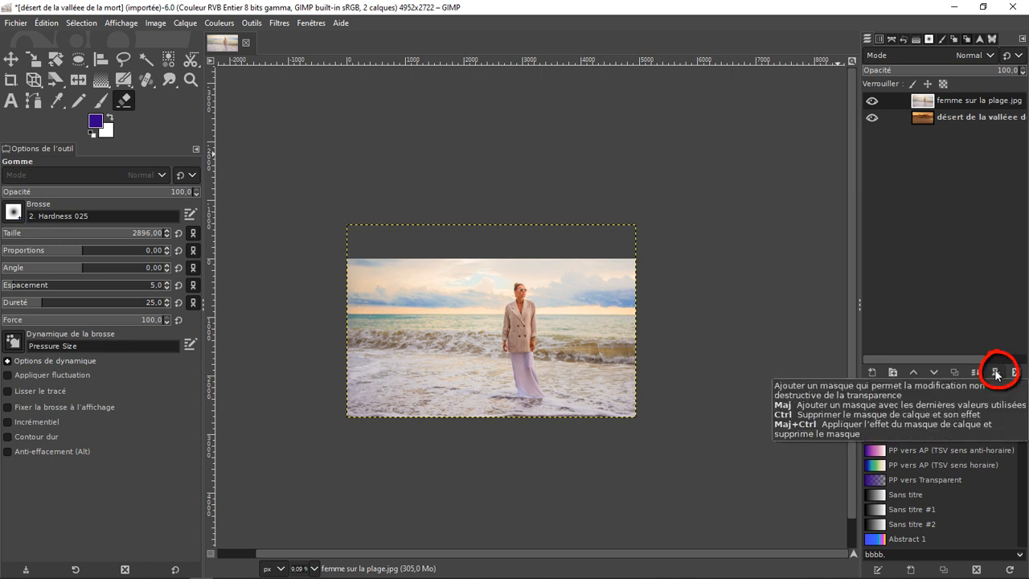
pyautogui.click(997, 372)
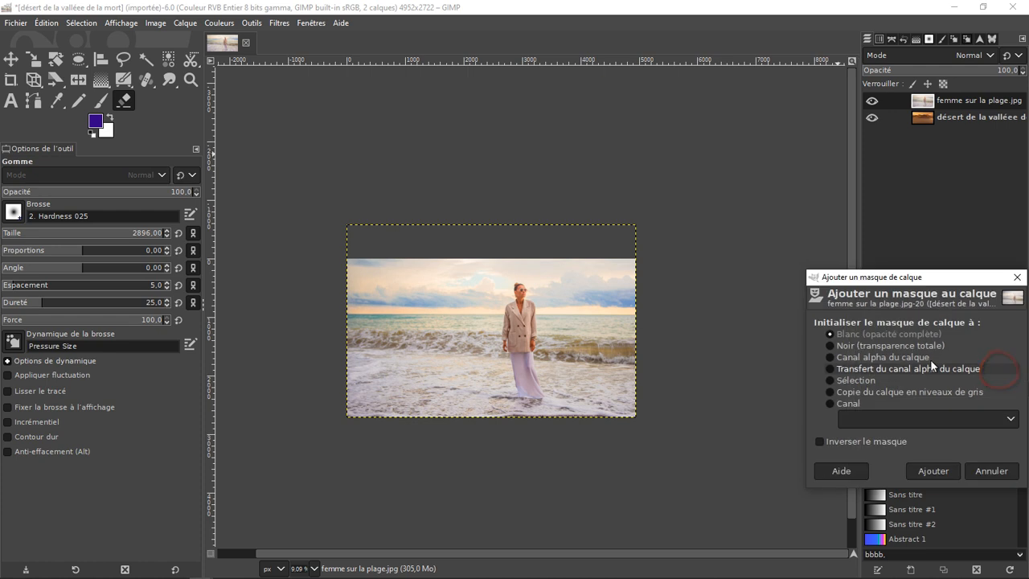
pyautogui.click(933, 471)
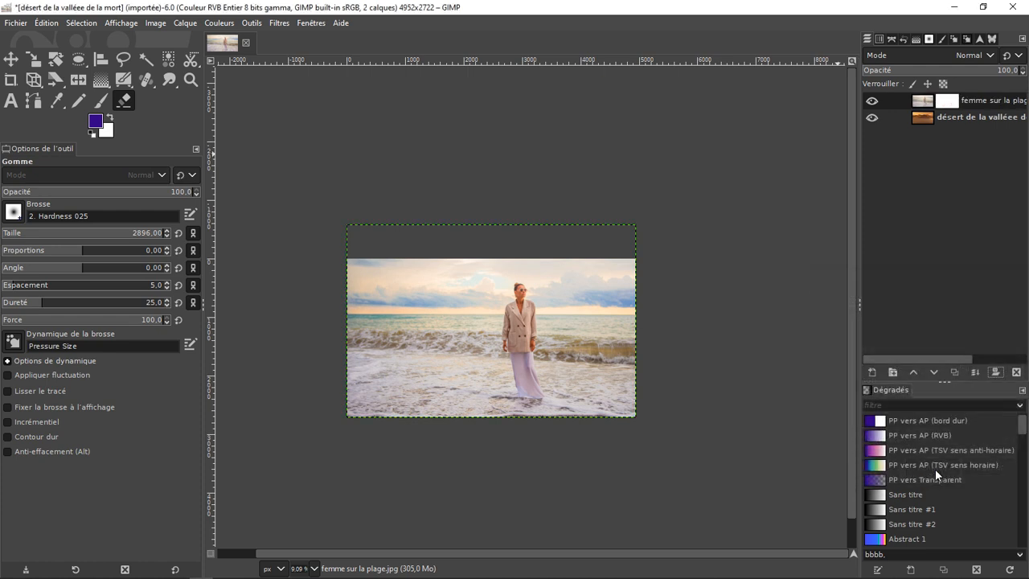
# - Draw a linear gradient horizontally across the beach layer's mask, from just outside the image's left edge past its right edge, and reverse it
pyautogui.click(98, 83)
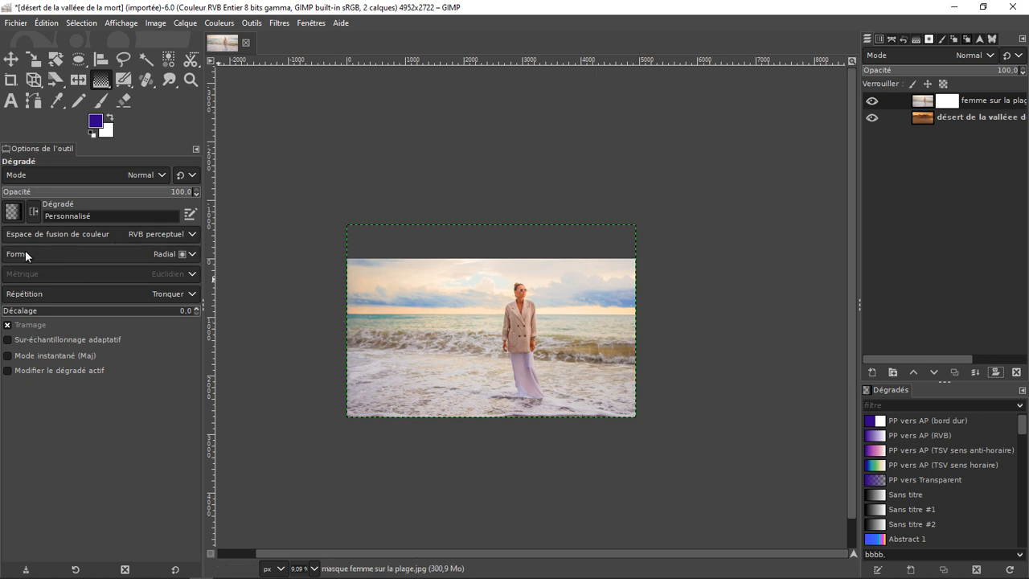
pyautogui.click(184, 254)
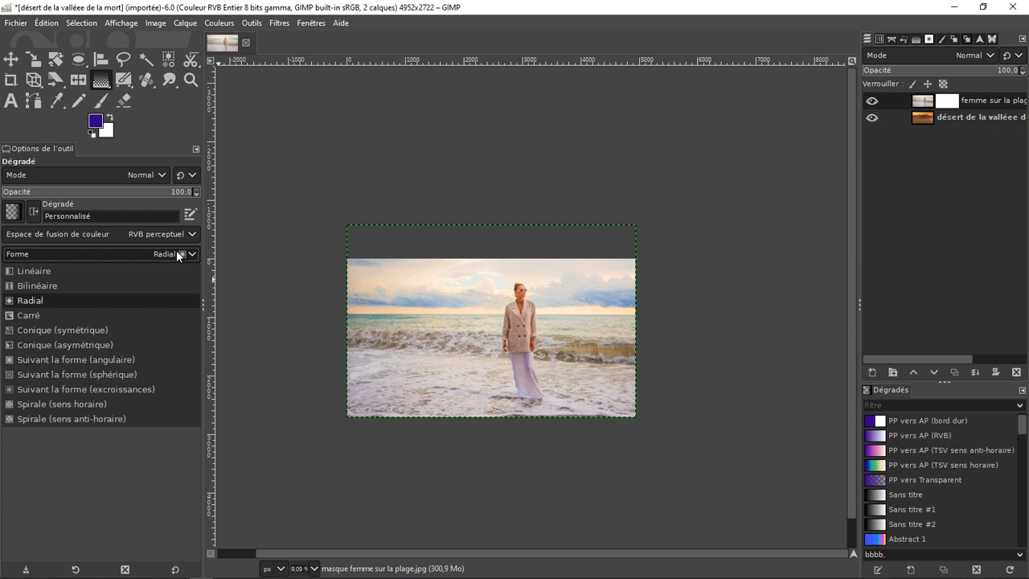
pyautogui.click(111, 270)
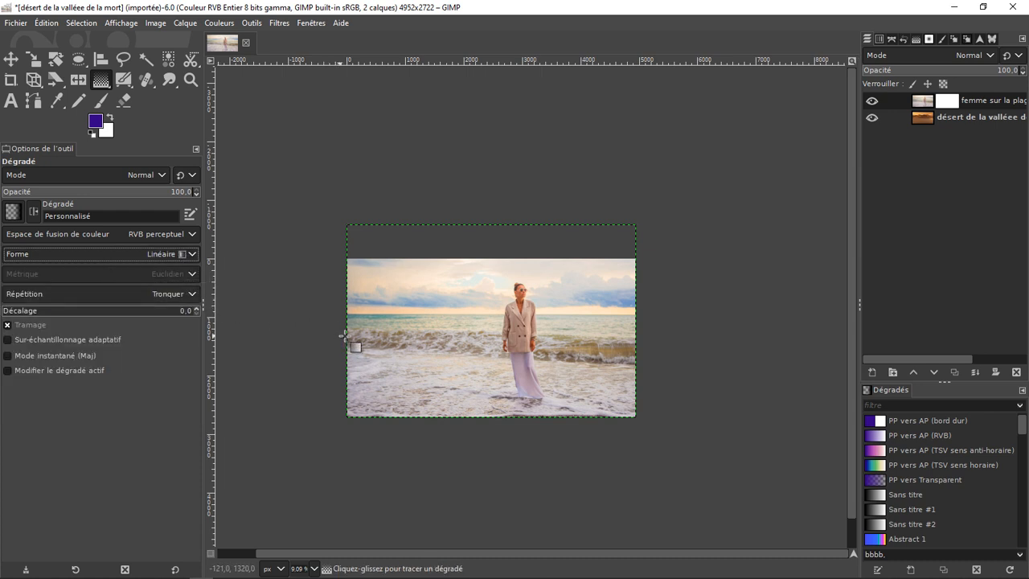
pyautogui.moveTo(339, 336); pyautogui.dragTo(653, 338)
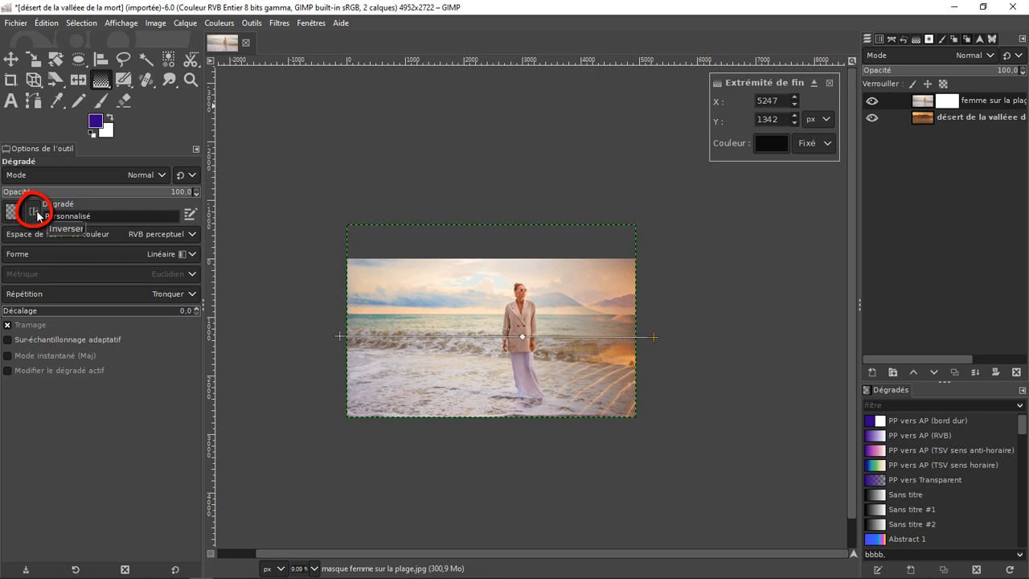
pyautogui.click(33, 212)
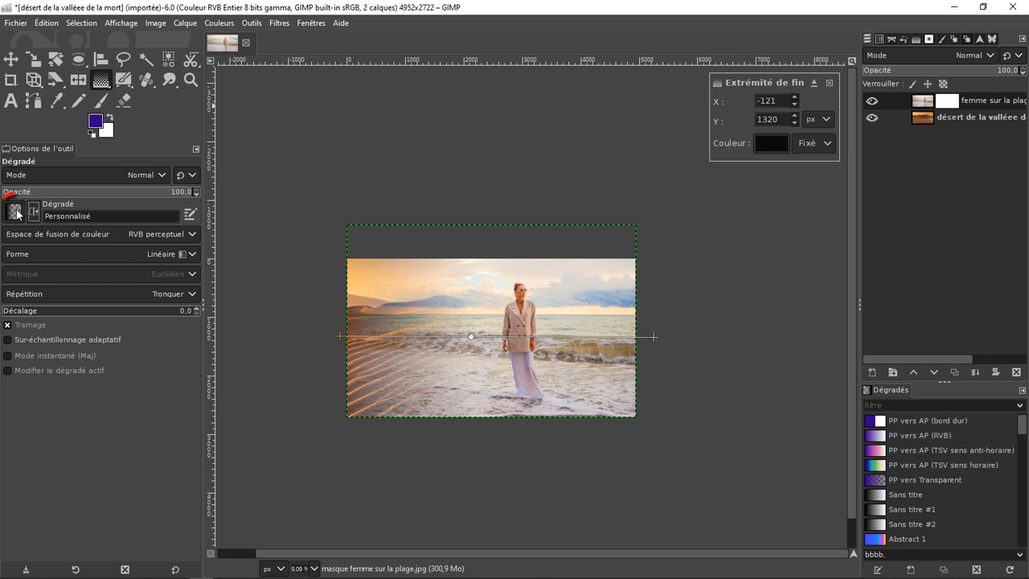
# - Switch the gradient to the Deep Sea preset and delete its intermediate stop on the line
pyautogui.click(13, 212)
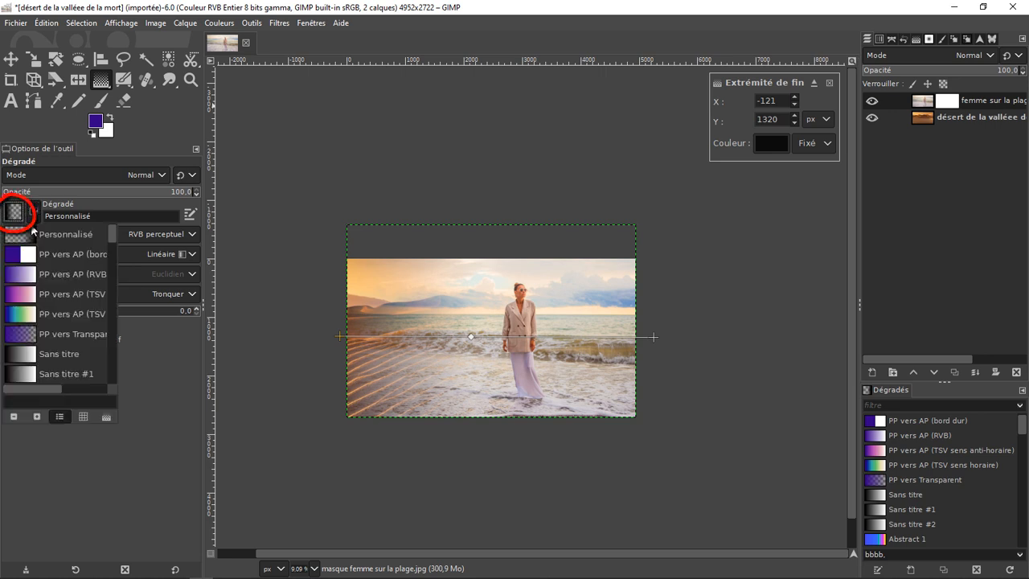
pyautogui.moveTo(110, 234); pyautogui.dragTo(113, 283)
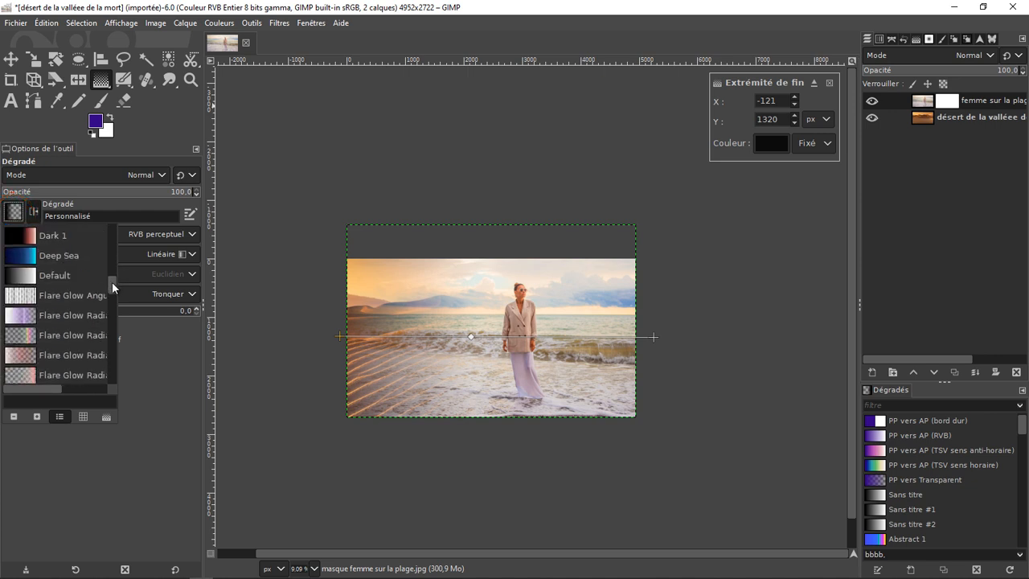
pyautogui.click(28, 258)
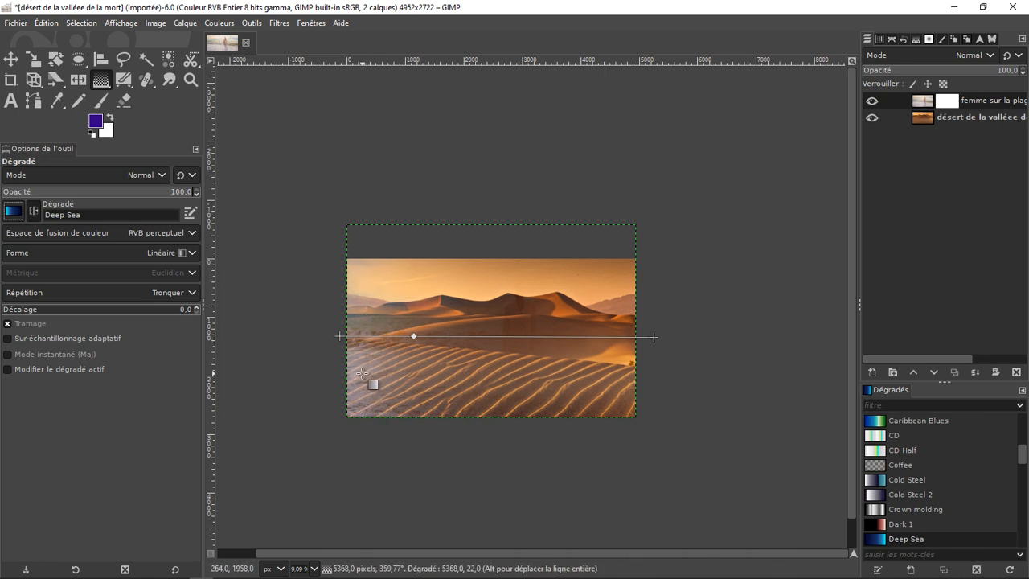
pyautogui.click(414, 336)
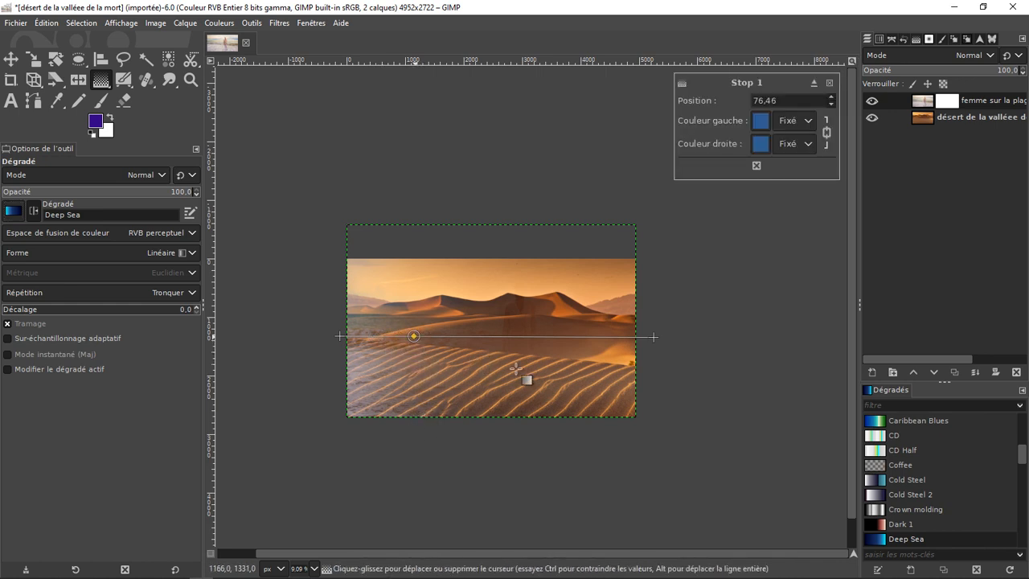
pyautogui.click(758, 167)
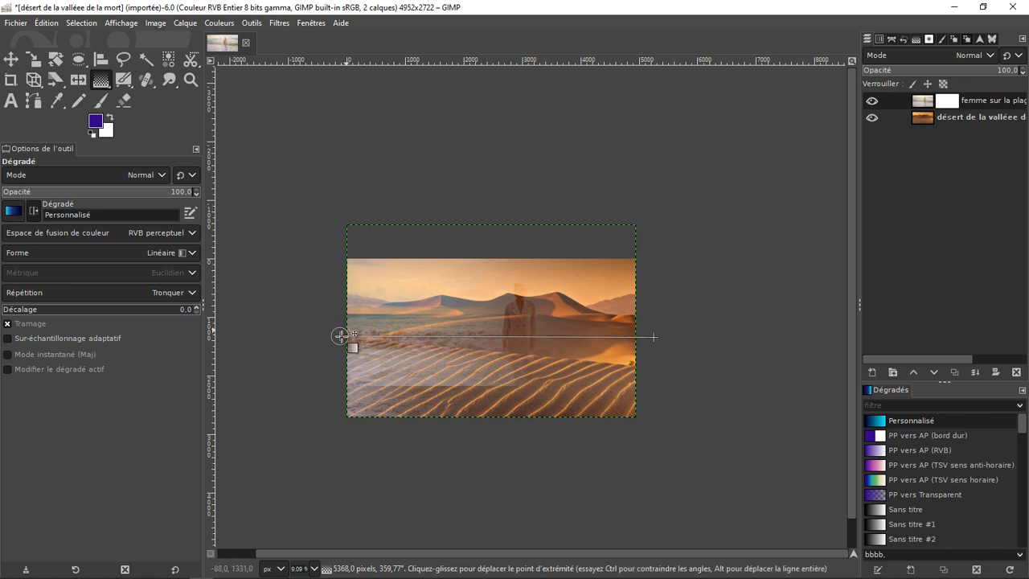
# - Set the gradient's end colour, at the left of the image, to black (000000) with alpha 100
pyautogui.click(350, 334)
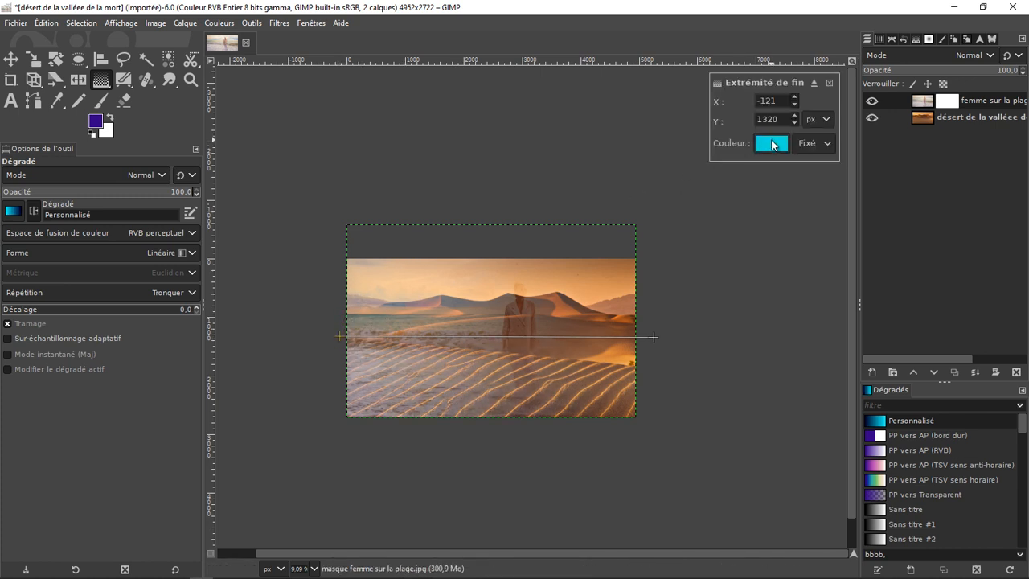
pyautogui.click(772, 145)
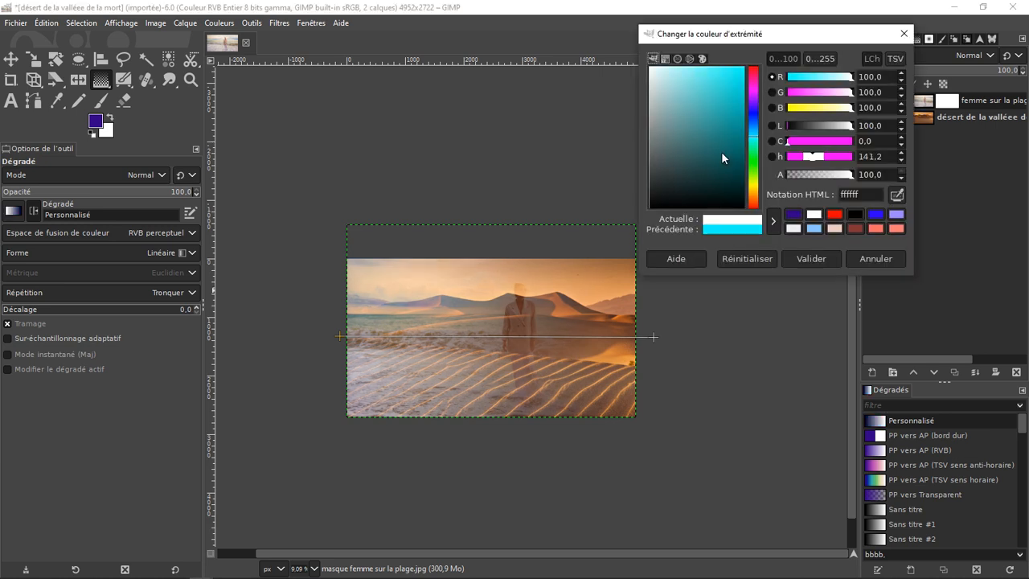
pyautogui.moveTo(721, 154); pyautogui.dragTo(758, 225)
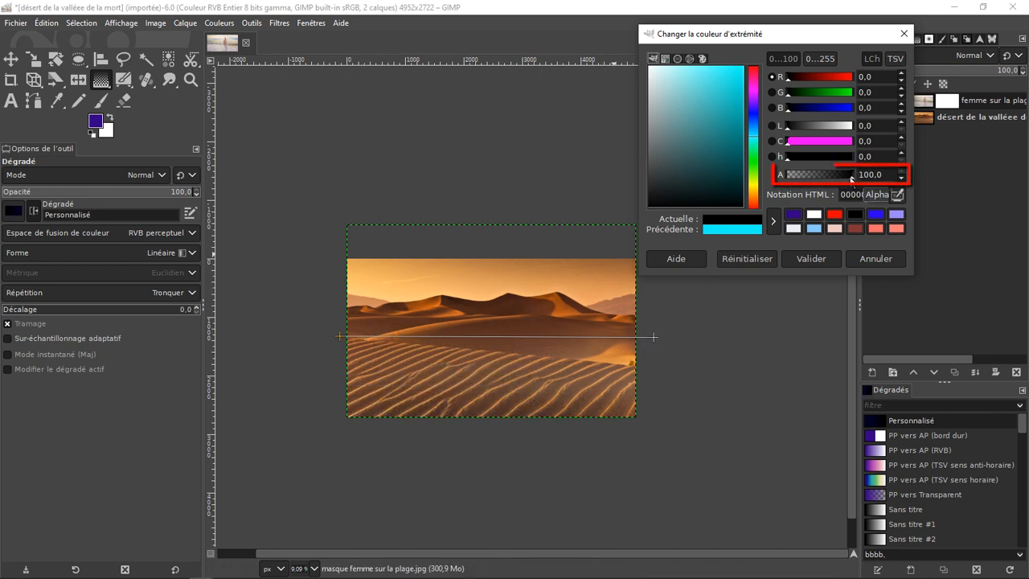
pyautogui.moveTo(851, 176); pyautogui.dragTo(883, 189)
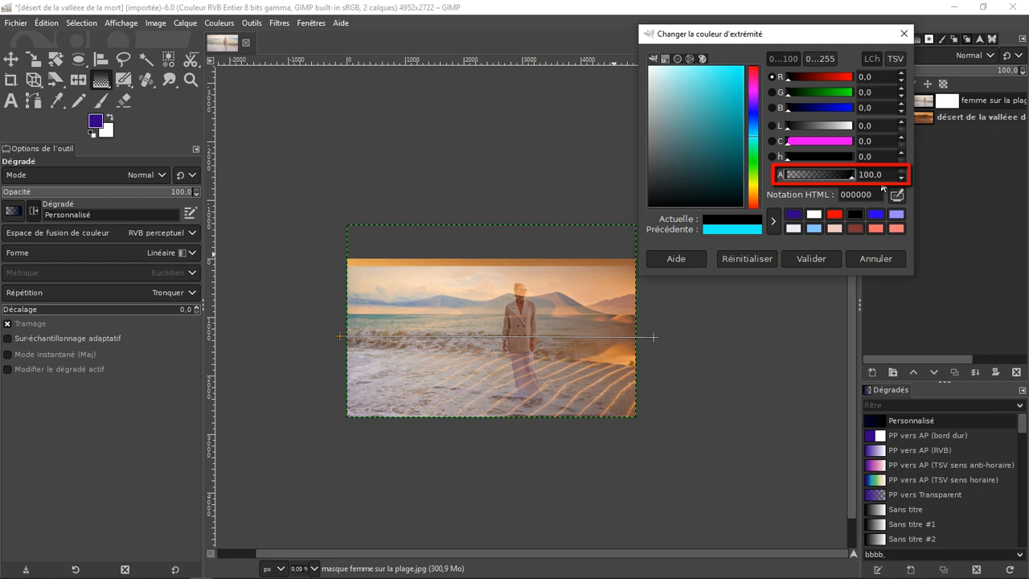
pyautogui.click(812, 259)
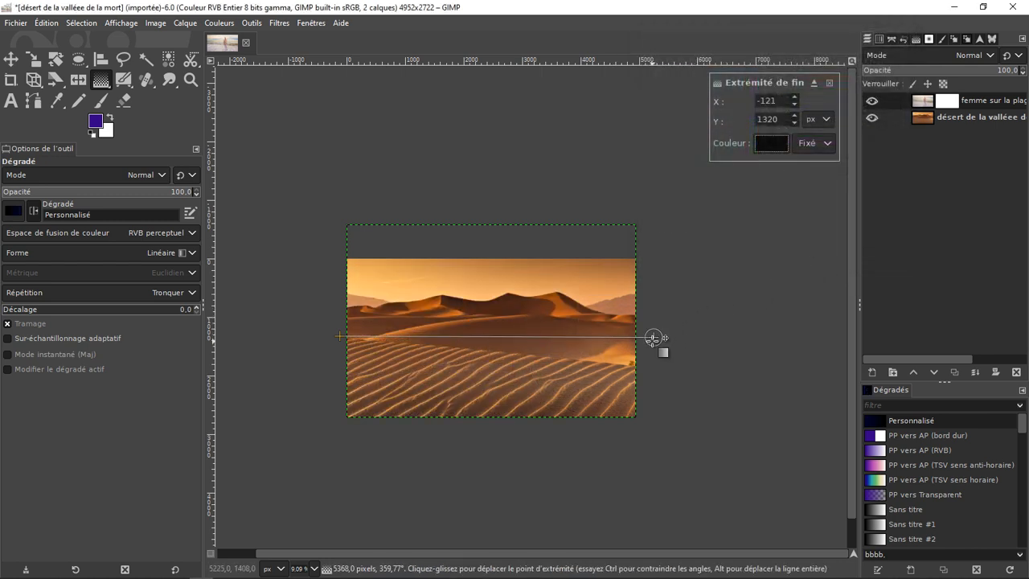
# - Set the gradient's start colour, at the right of the image, to black (000000) with alpha 0
pyautogui.click(771, 145)
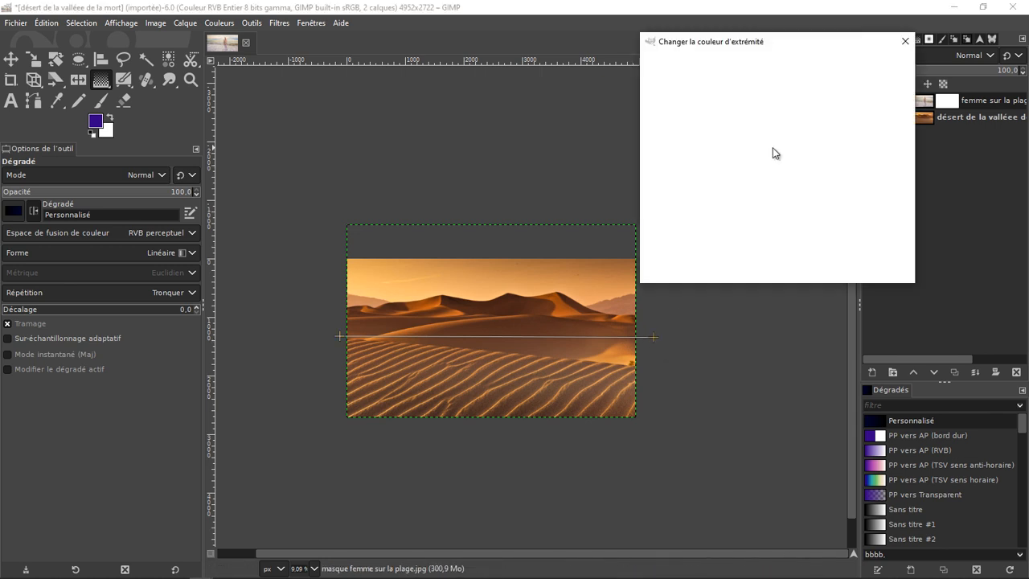
pyautogui.moveTo(730, 151); pyautogui.dragTo(768, 235)
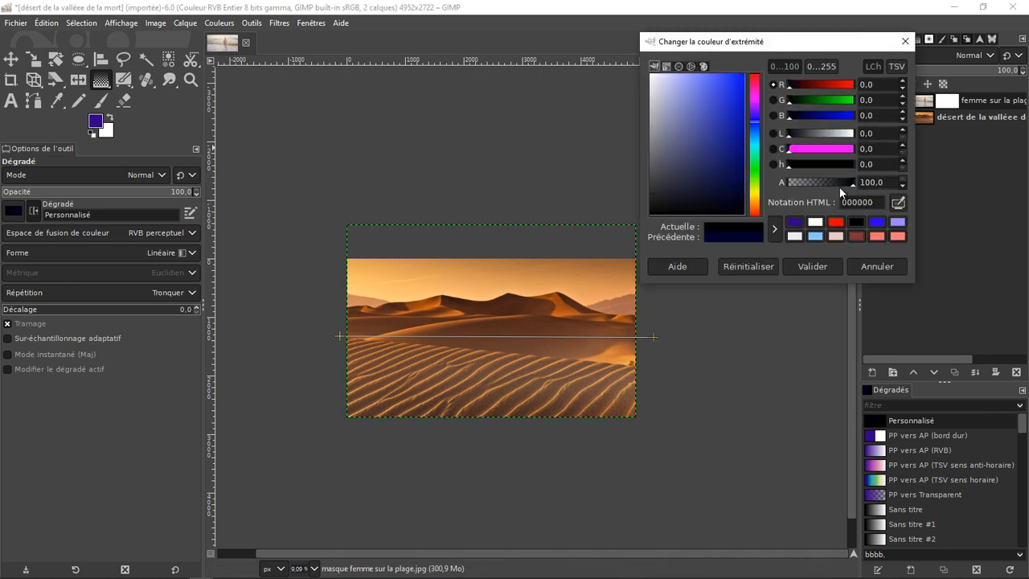
pyautogui.moveTo(847, 180); pyautogui.dragTo(778, 192)
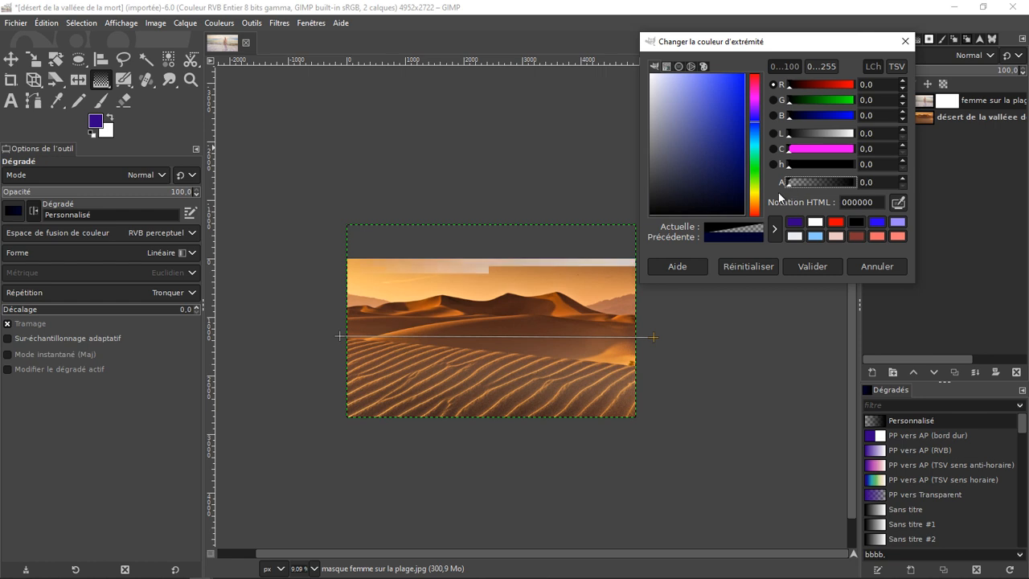
pyautogui.click(817, 264)
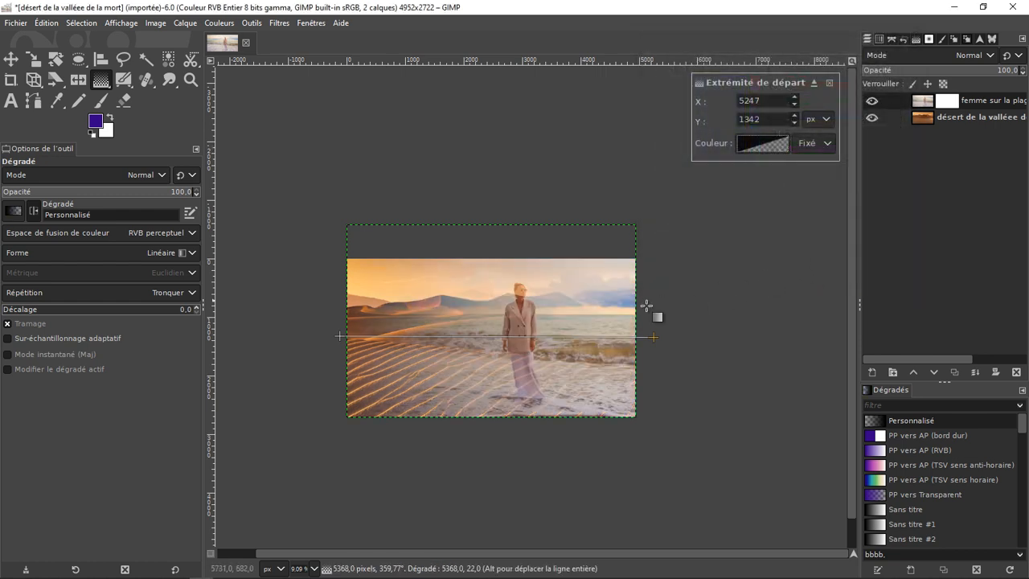
# - Add a stop at the gradient's midpoint and set its colour to black with alpha 0
pyautogui.click(497, 337)
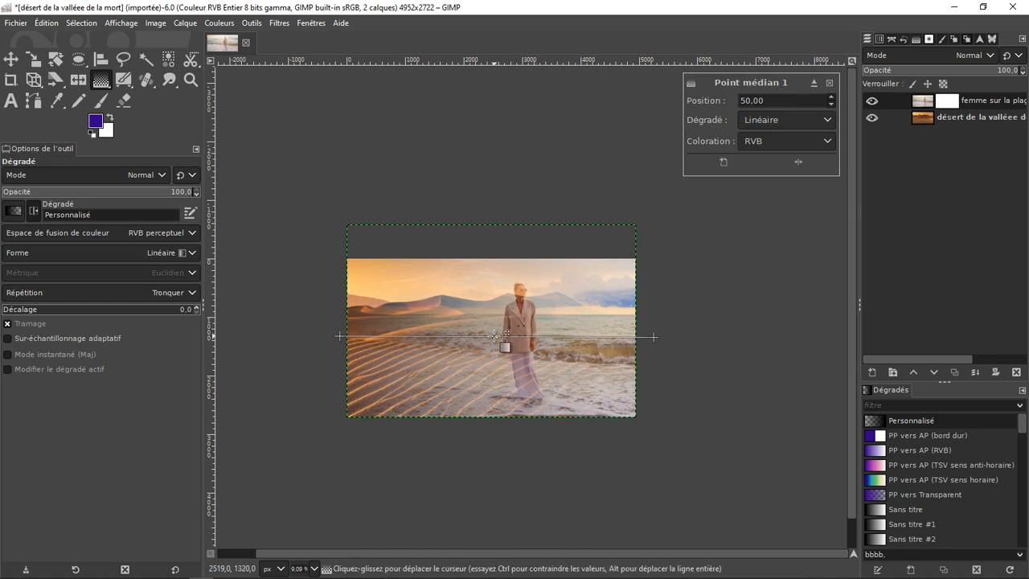
pyautogui.doubleClick(497, 337)
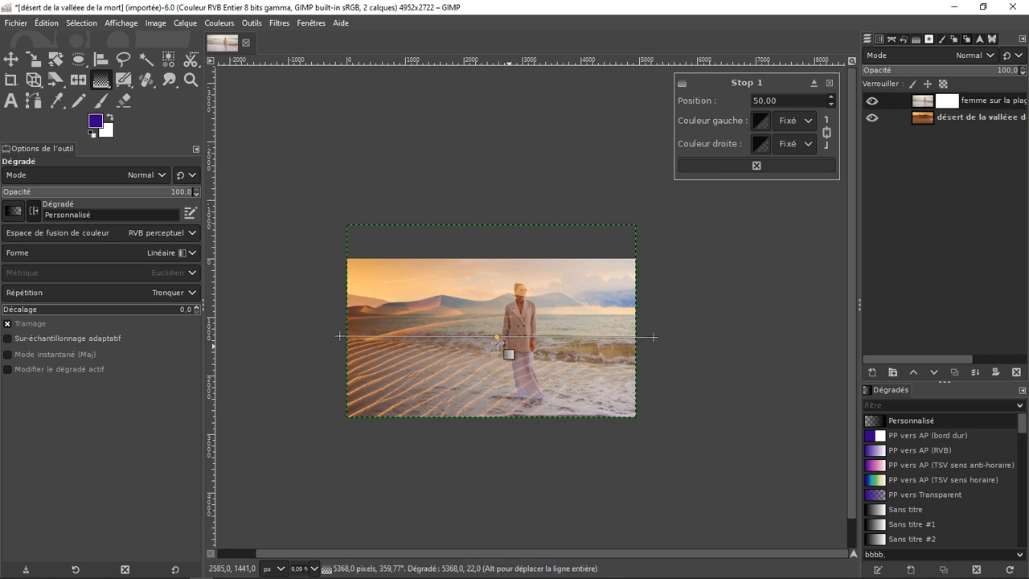
pyautogui.click(761, 144)
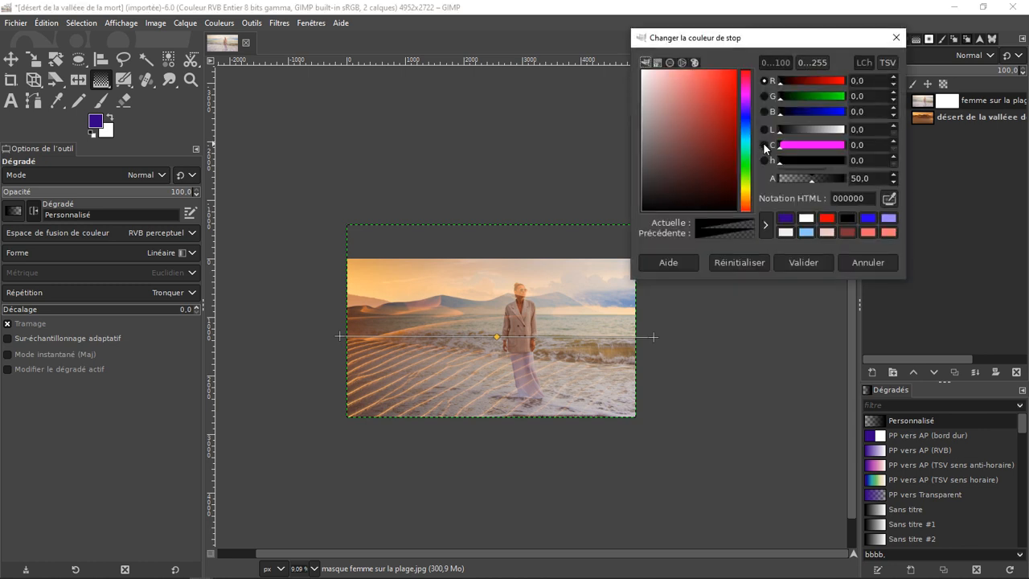
pyautogui.moveTo(812, 182); pyautogui.dragTo(748, 182)
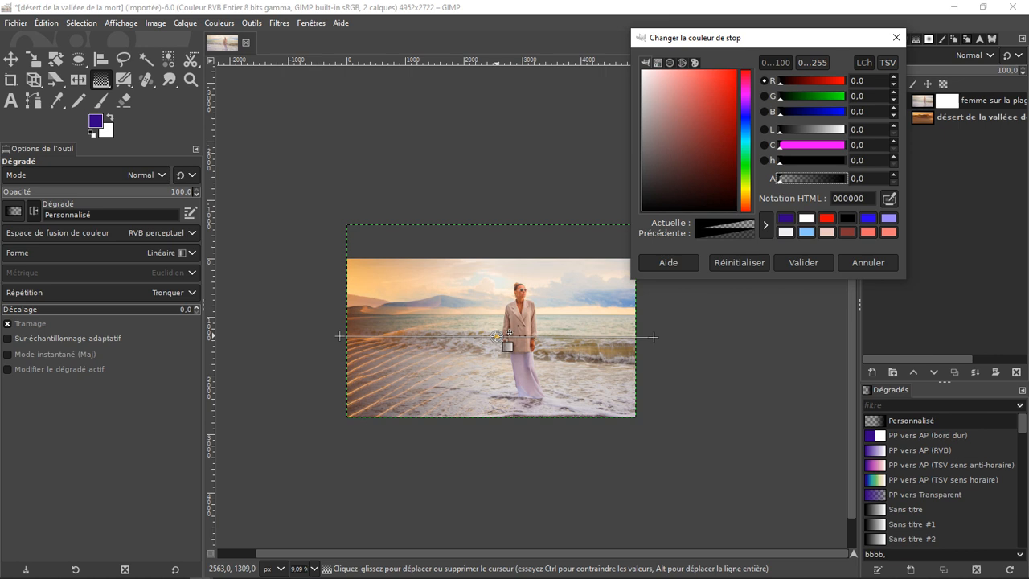
# - Move the new stop along the gradient line onto the woman's right-hand side in the image, accept its colour and apply the gradient to the mask
pyautogui.moveTo(509, 332); pyautogui.dragTo(513, 331)
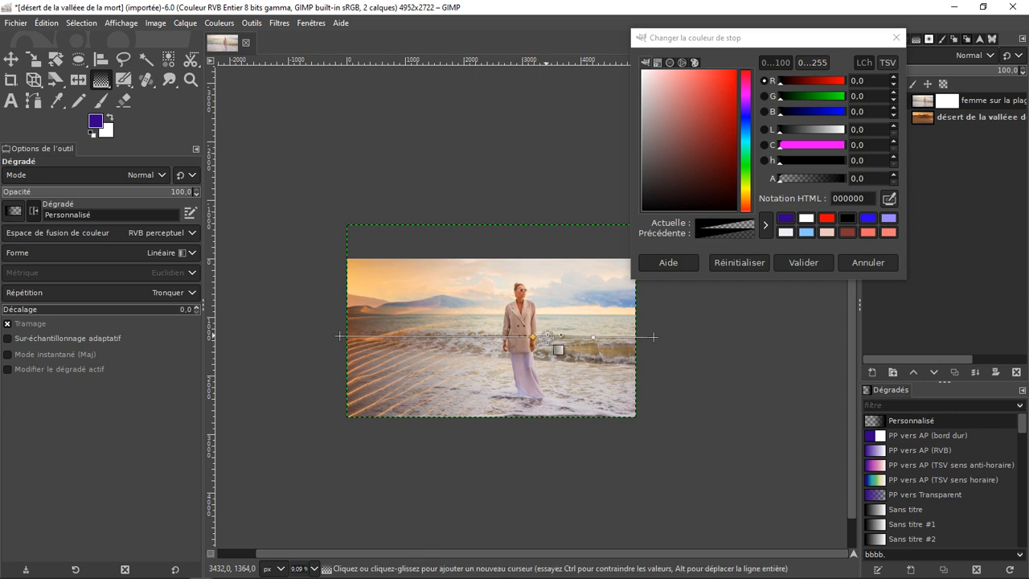
pyautogui.moveTo(481, 327); pyautogui.dragTo(465, 303)
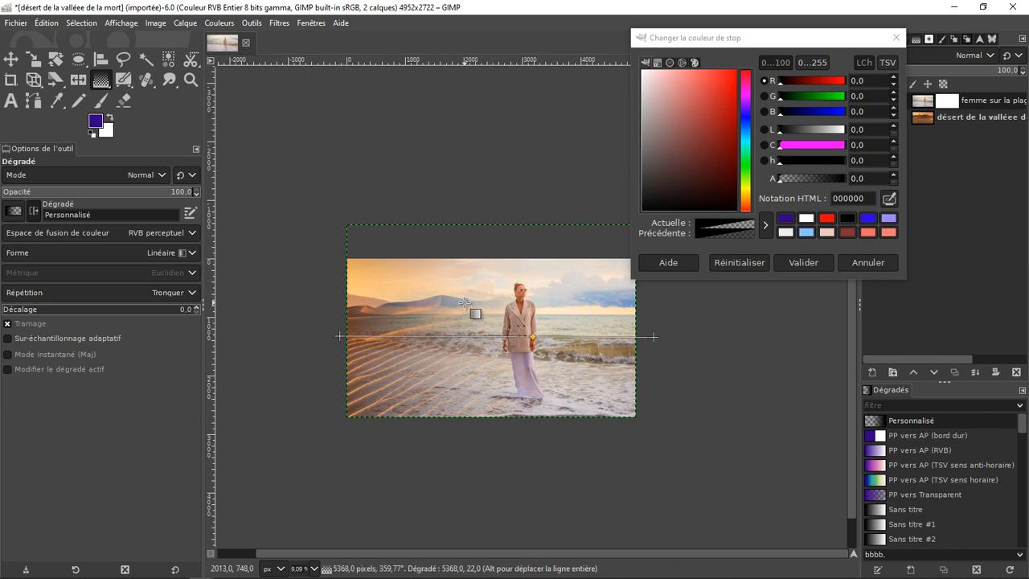
pyautogui.click(805, 263)
pyautogui.press('Return')
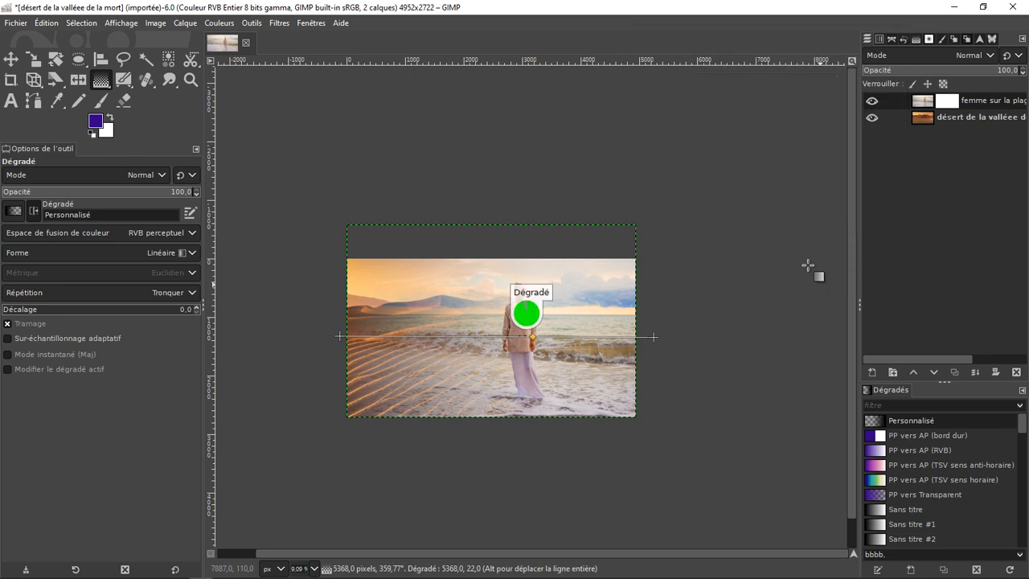
pyautogui.scroll(4, 496, 333)
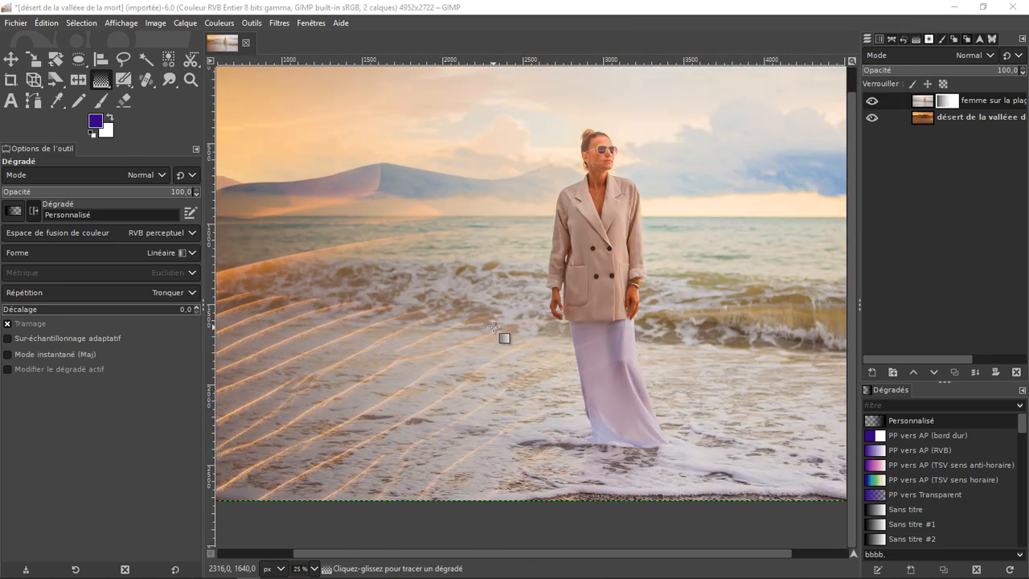
pyautogui.scroll(-1, 493, 327)
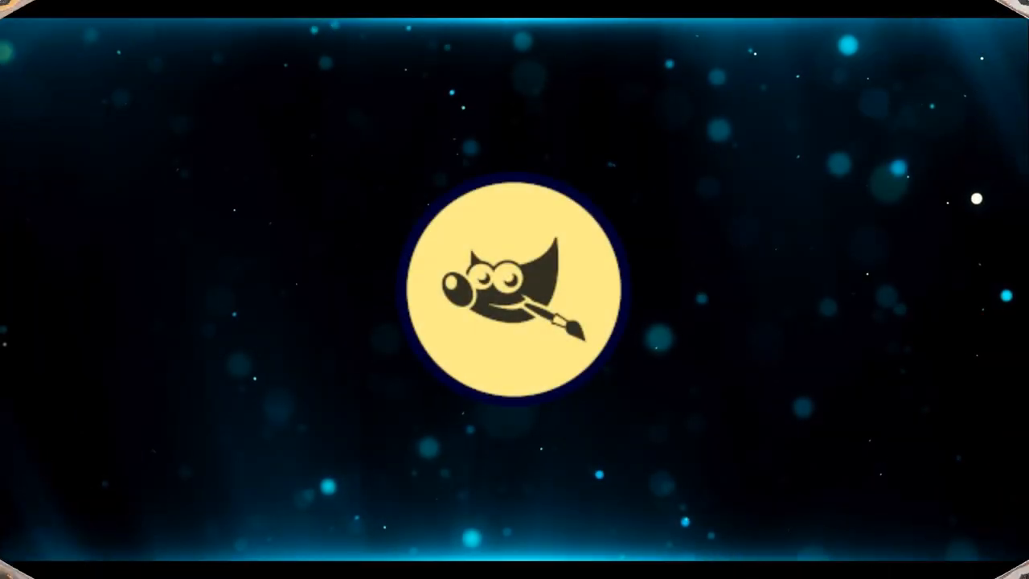